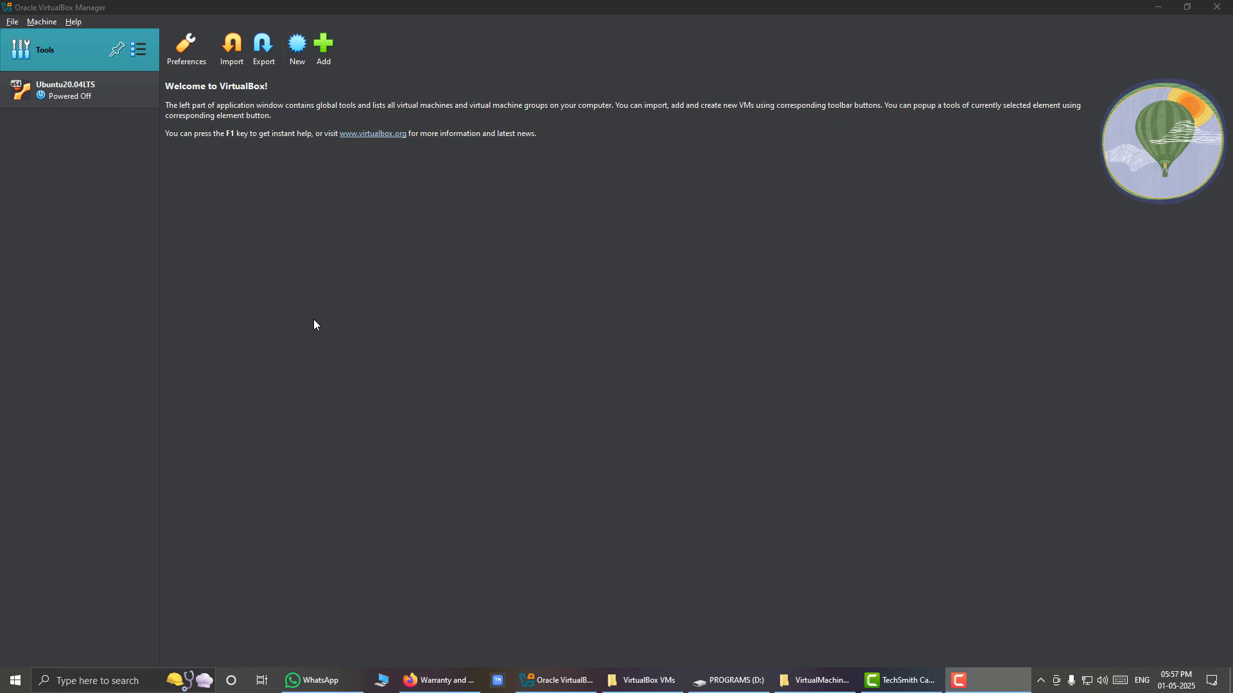
Start creating a new virtual machine and enter Ubuntu as its name
{"action": "left_click", "coordinate": [298, 51]}
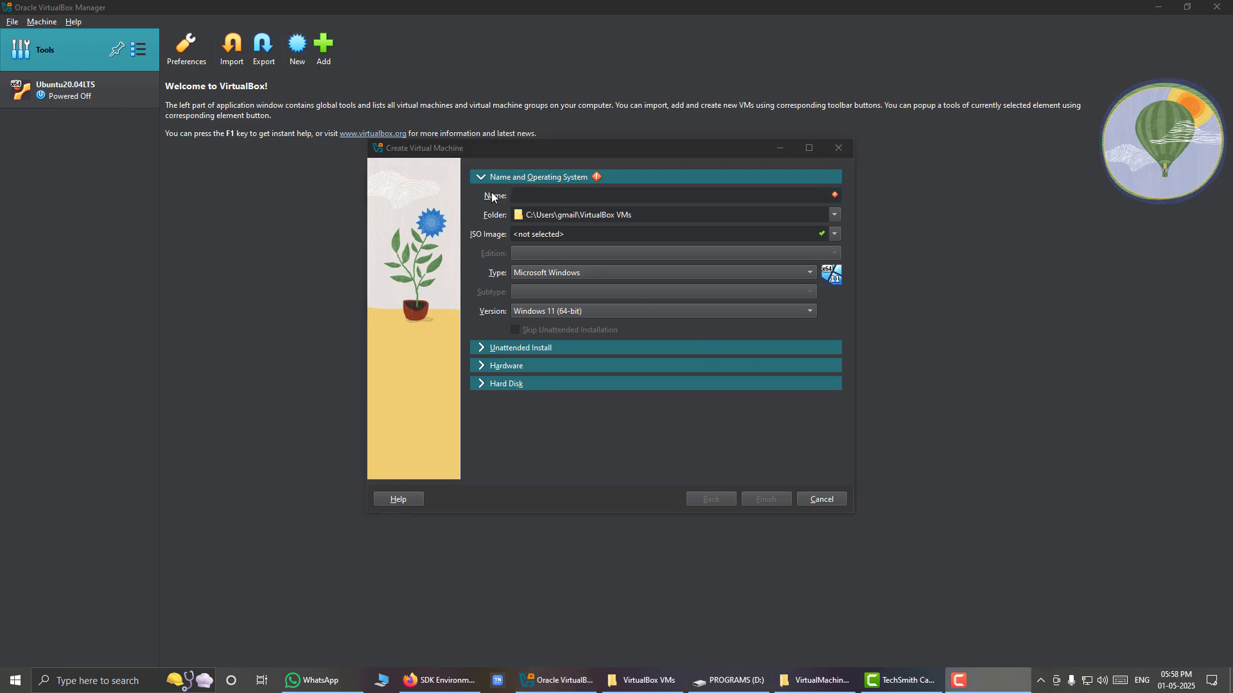
{"action": "left_click", "coordinate": [532, 194]}
{"action": "type", "text": "U"}
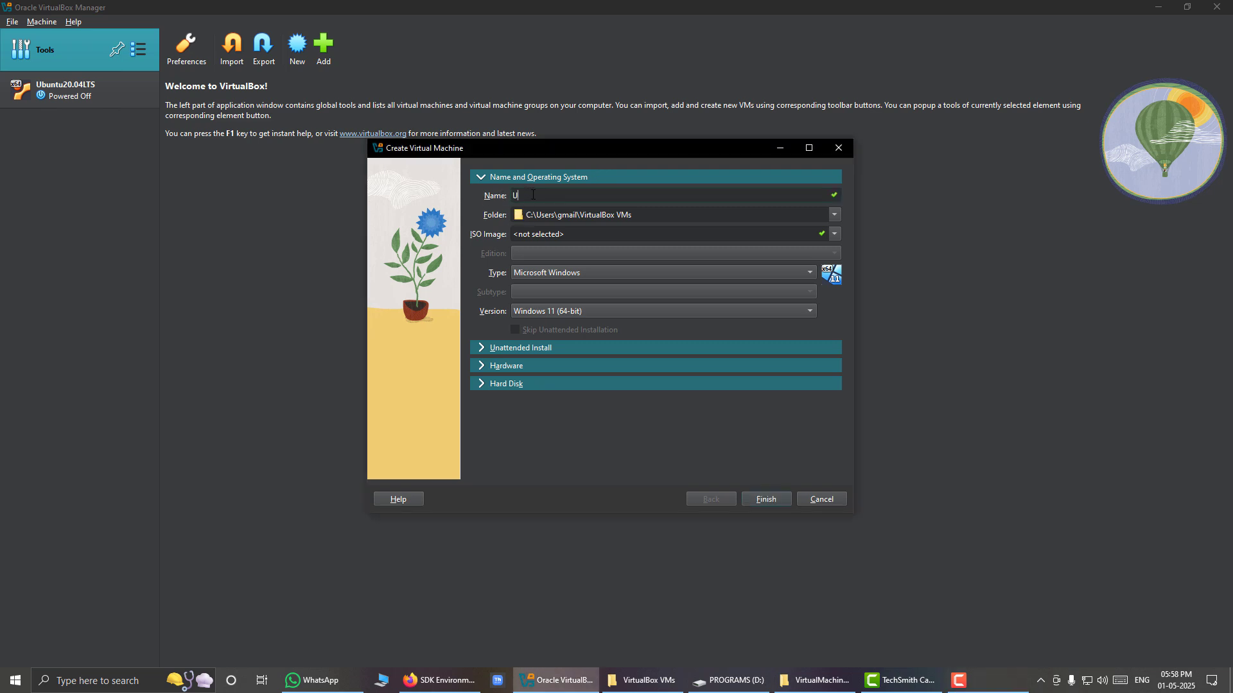
{"action": "type", "text": "bun"}
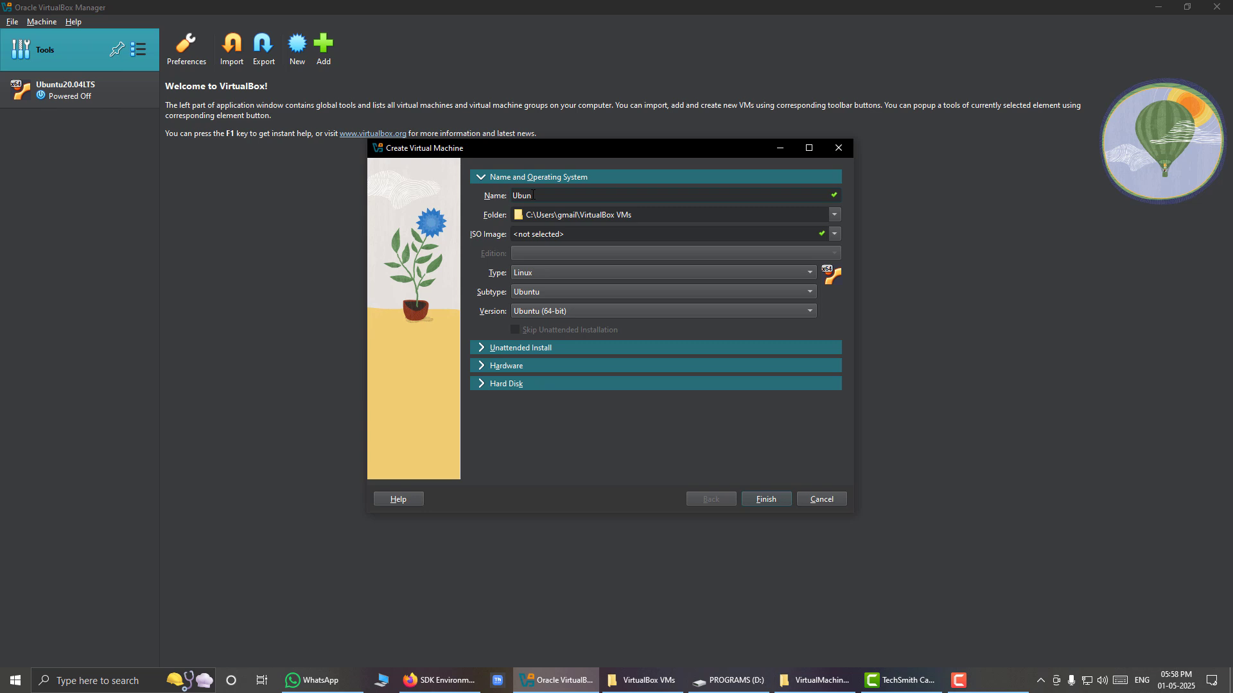
{"action": "type", "text": "tu"}
{"action": "left_click", "coordinate": [1047, 630]}
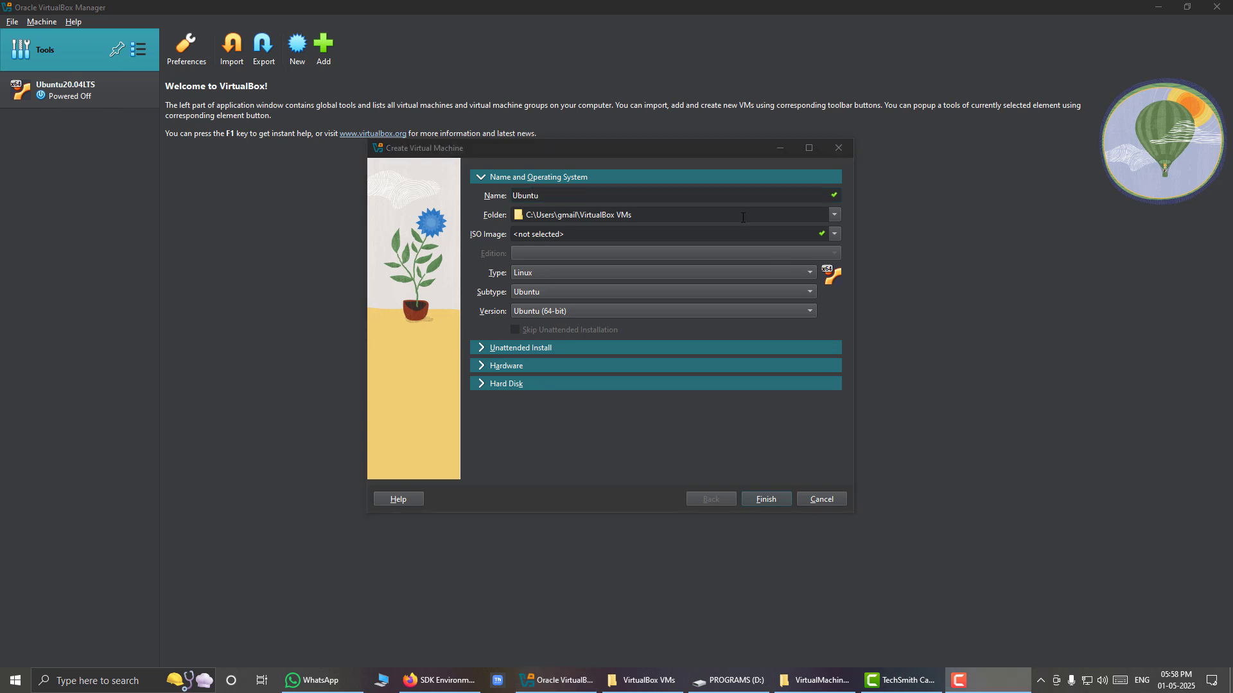
{"action": "left_click", "coordinate": [539, 197]}
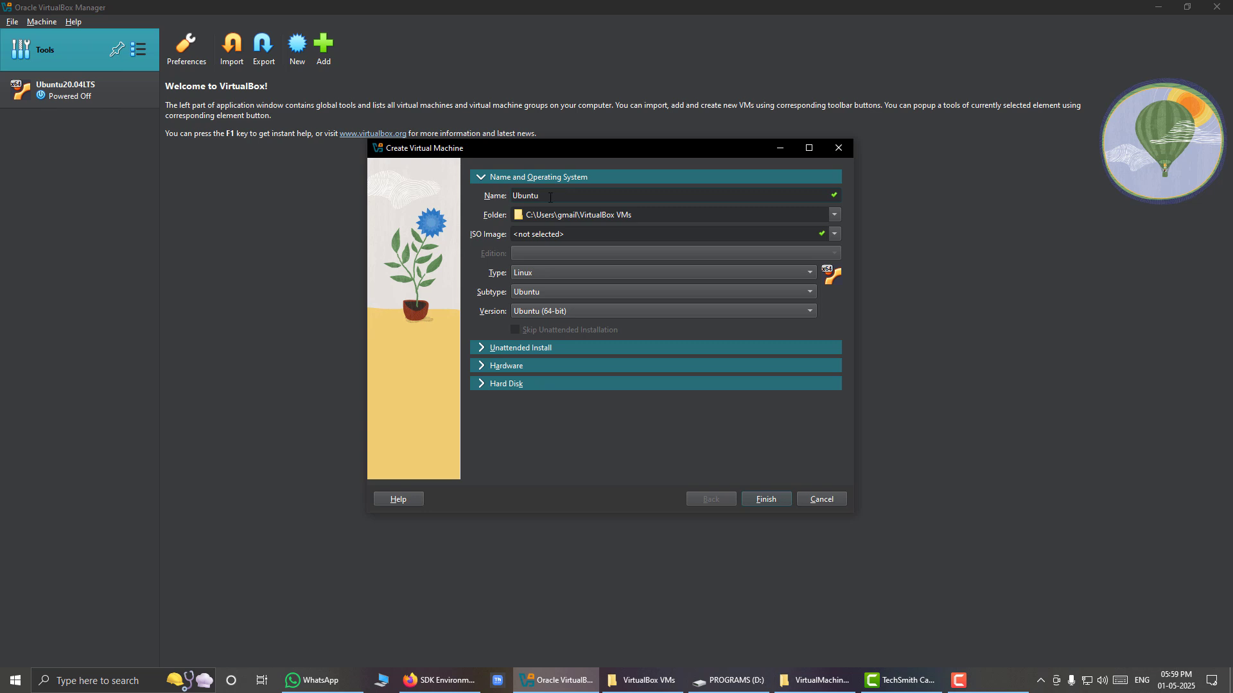
{"action": "left_click_drag", "start_coordinate": [550, 199], "coordinate": [500, 196]}
Switch to Firefox and check the supported Ubuntu version in the introduction of the Luckfox SDK Environment Deployment page
{"action": "left_click", "coordinate": [441, 681]}
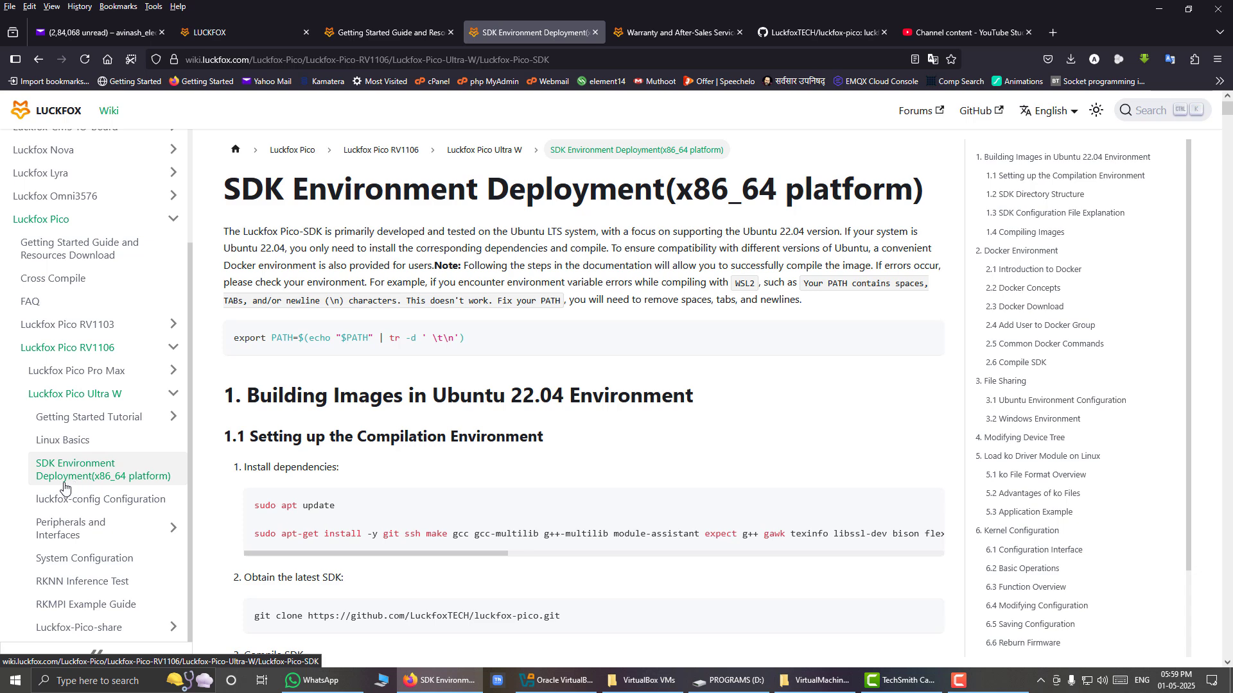
{"action": "left_click_drag", "start_coordinate": [227, 192], "coordinate": [674, 193]}
{"action": "left_click", "coordinate": [645, 239]}
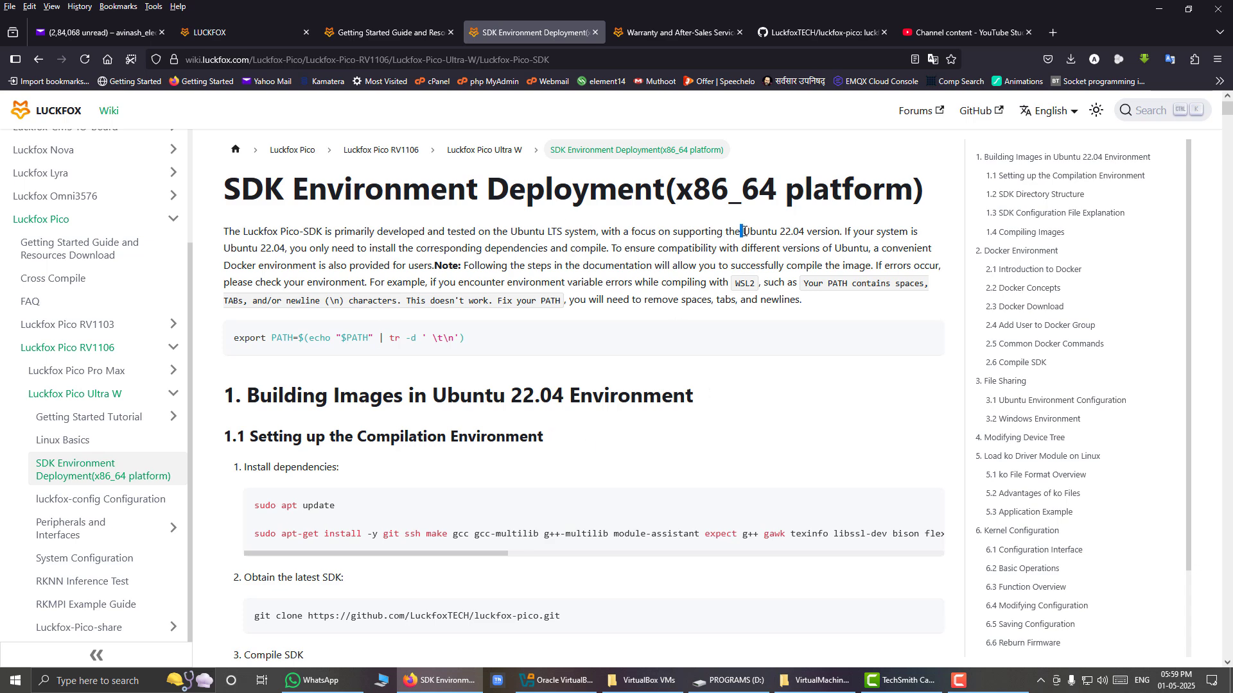
{"action": "left_click_drag", "start_coordinate": [743, 231], "coordinate": [803, 231]}
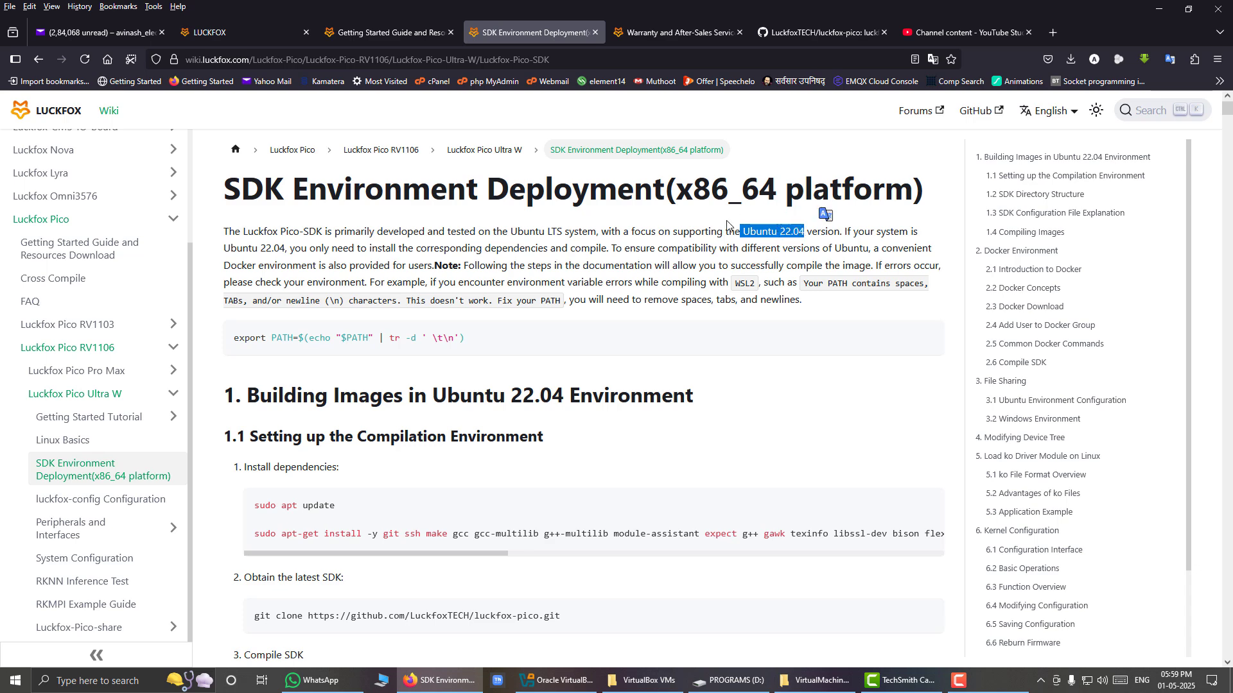
{"action": "left_click", "coordinate": [576, 345]}
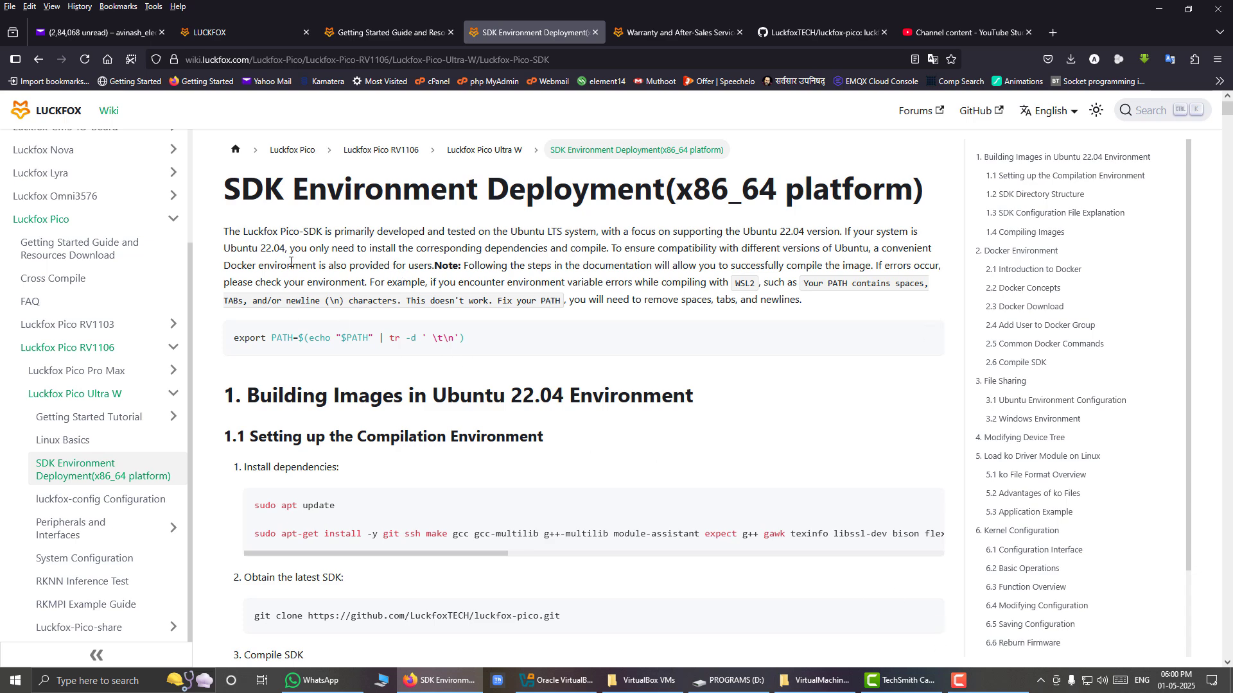
Return to VirtualBox and complete the new machine's name as Ubuntu22.04
{"action": "left_click", "coordinate": [556, 680]}
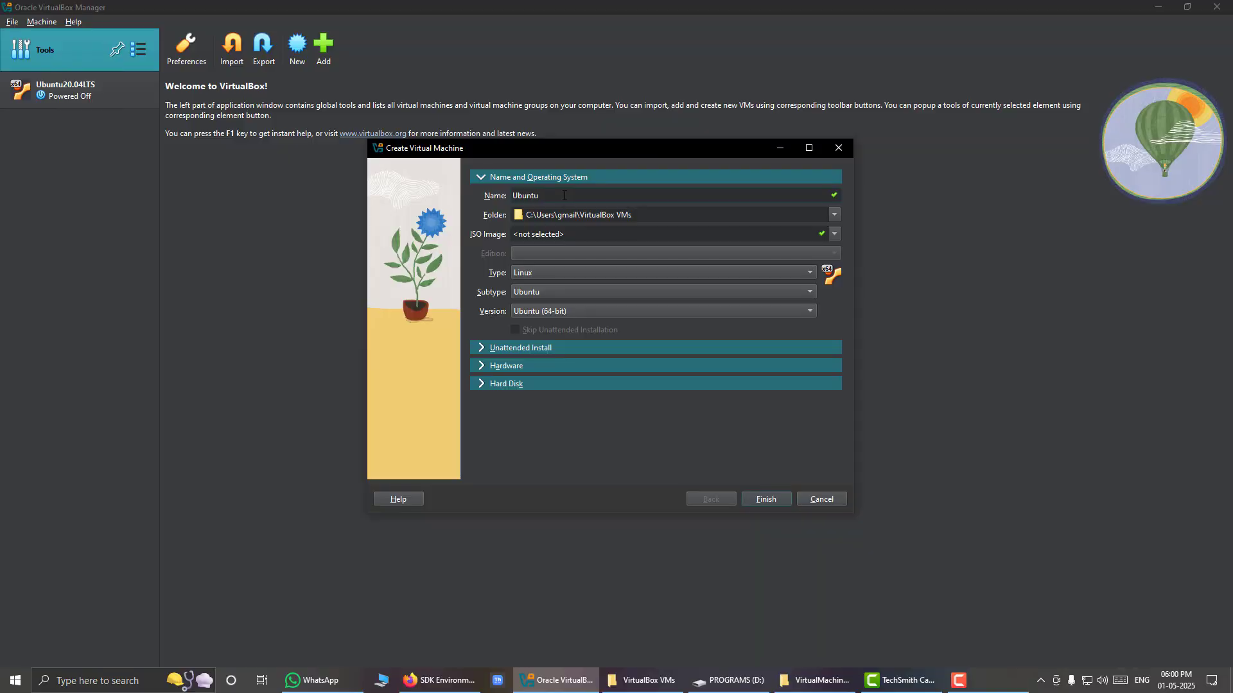
{"action": "type", "text": "22.04"}
{"action": "left_click", "coordinate": [1065, 629]}
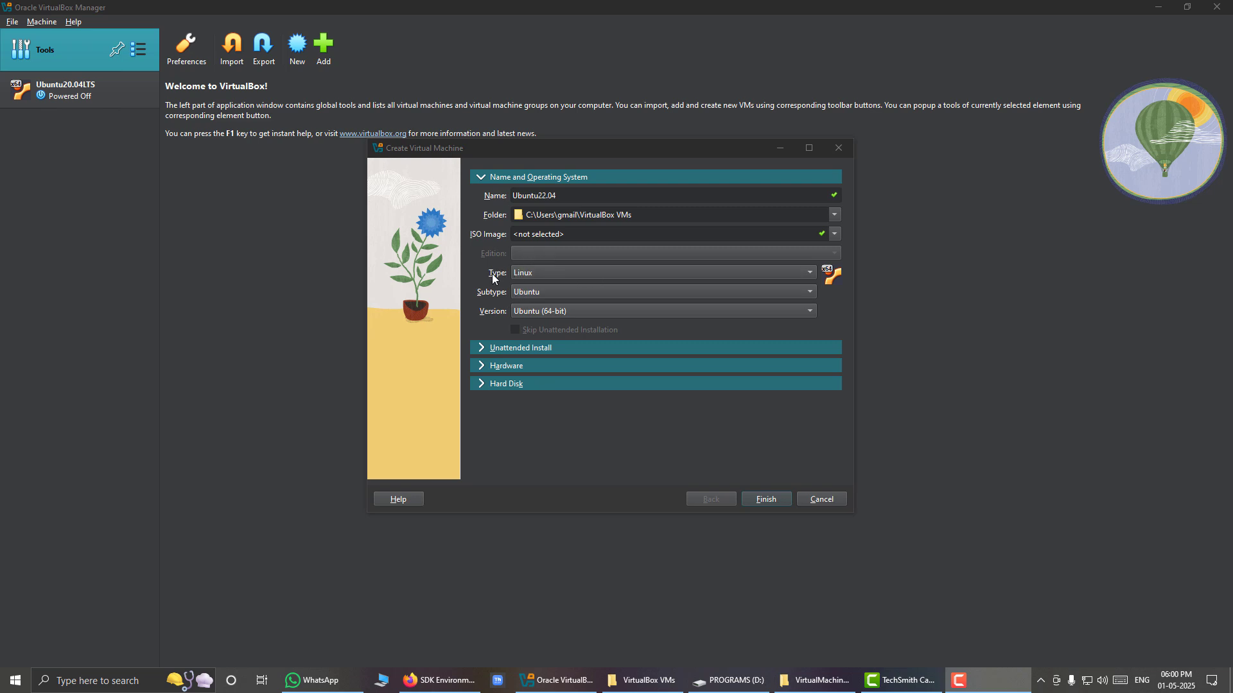
Set the guest operating system to type Linux, subtype Ubuntu and version Ubuntu 22.04 LTS (Jammy Jellyfish) (64-bit)
{"action": "left_click", "coordinate": [556, 273]}
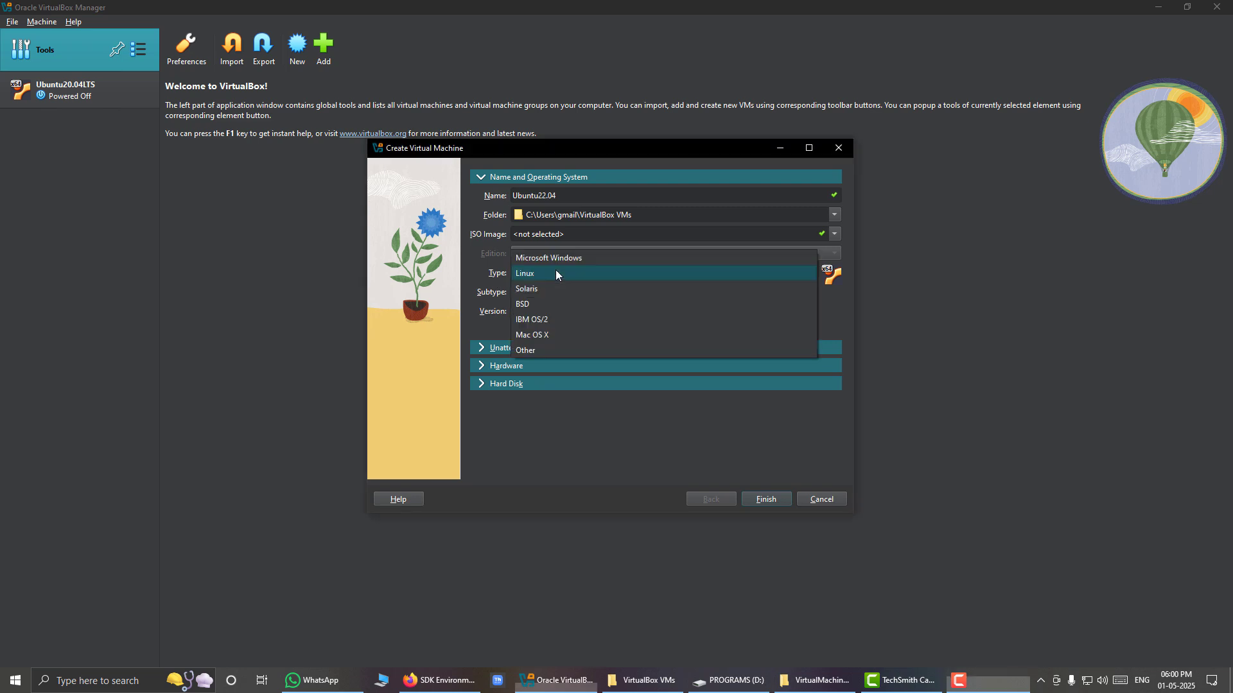
{"action": "left_click", "coordinate": [556, 273]}
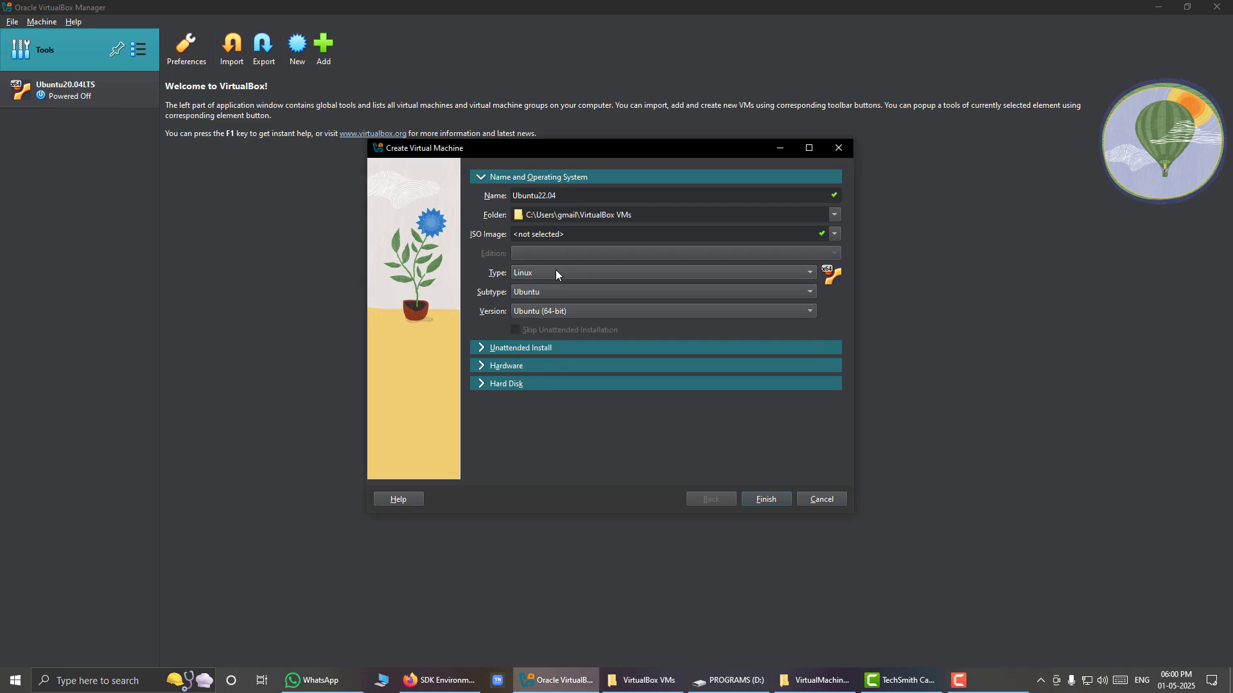
{"action": "left_click", "coordinate": [554, 292]}
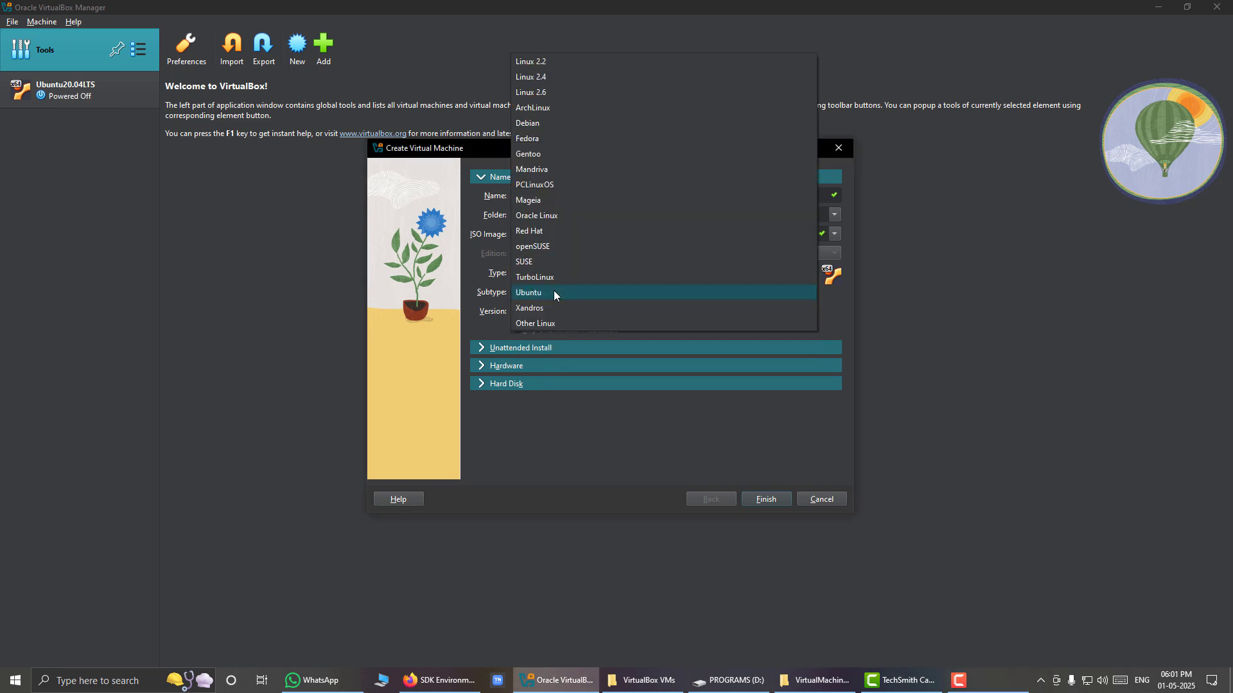
{"action": "left_click", "coordinate": [554, 294]}
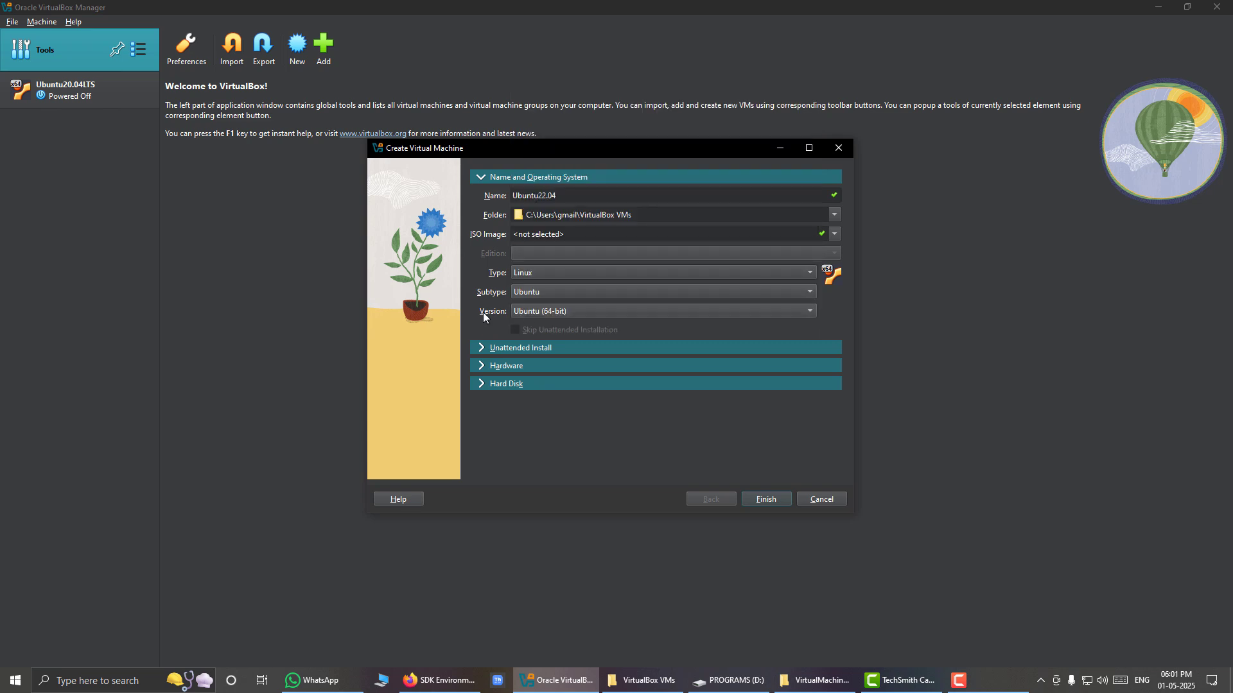
{"action": "left_click", "coordinate": [567, 312]}
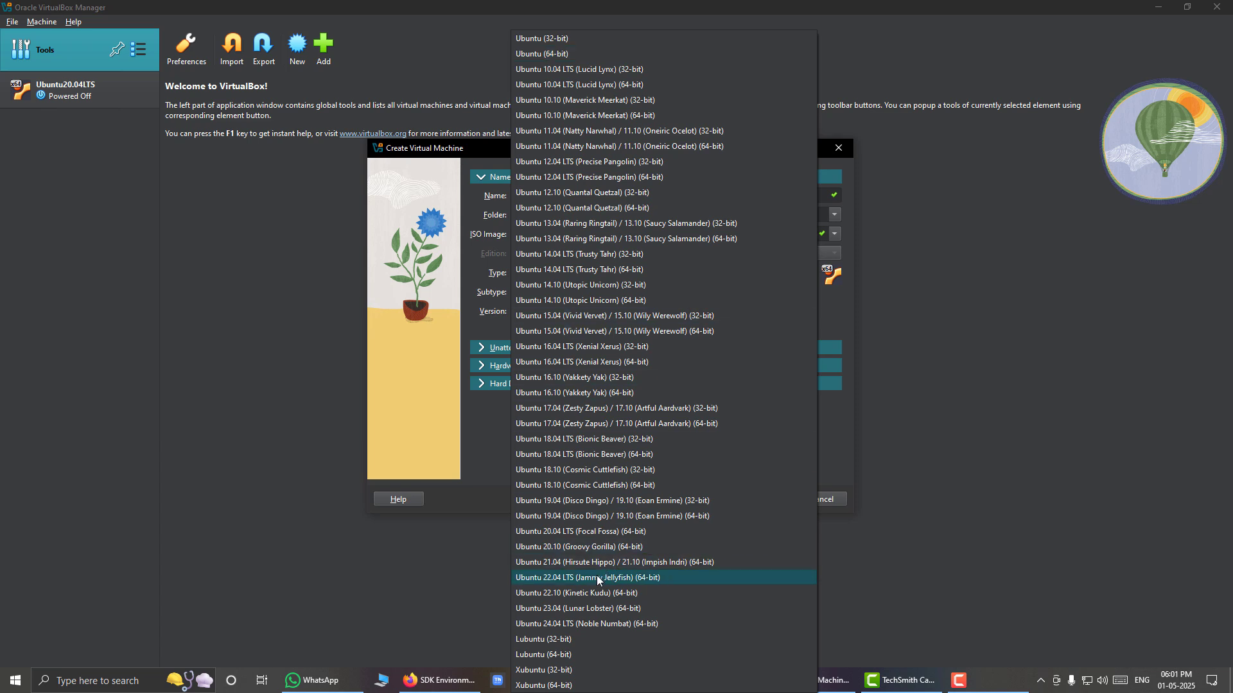
{"action": "left_click", "coordinate": [550, 582]}
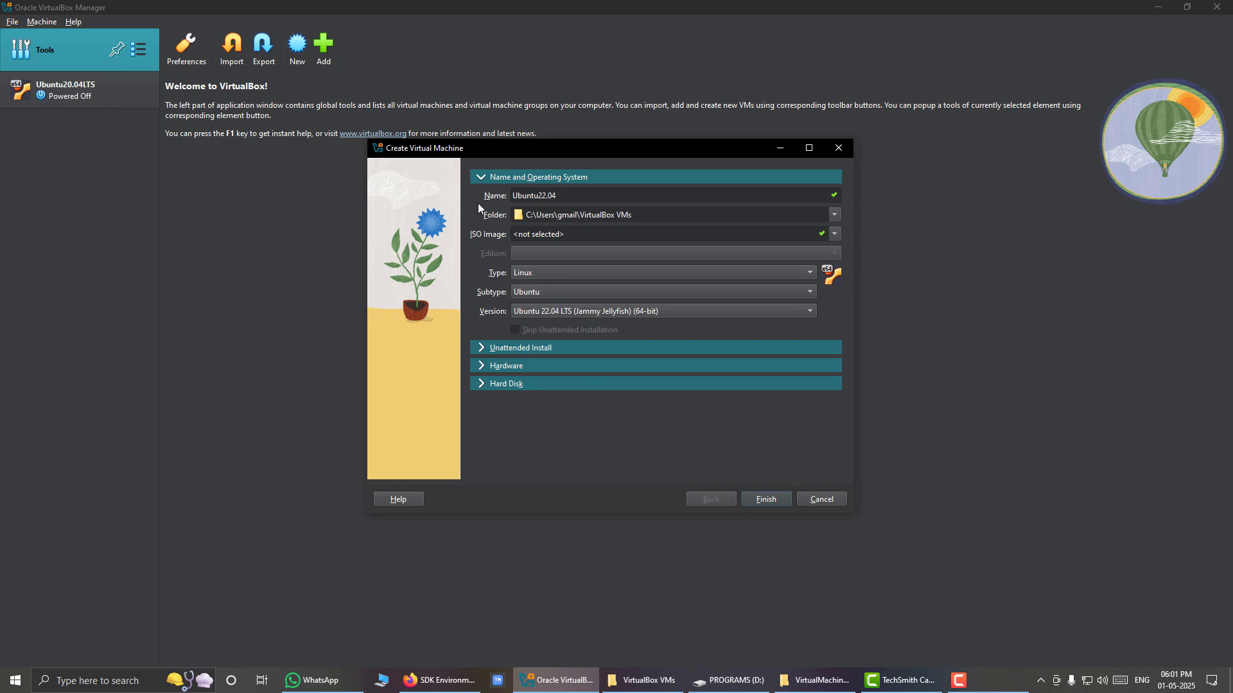
{"action": "left_click", "coordinate": [1062, 632]}
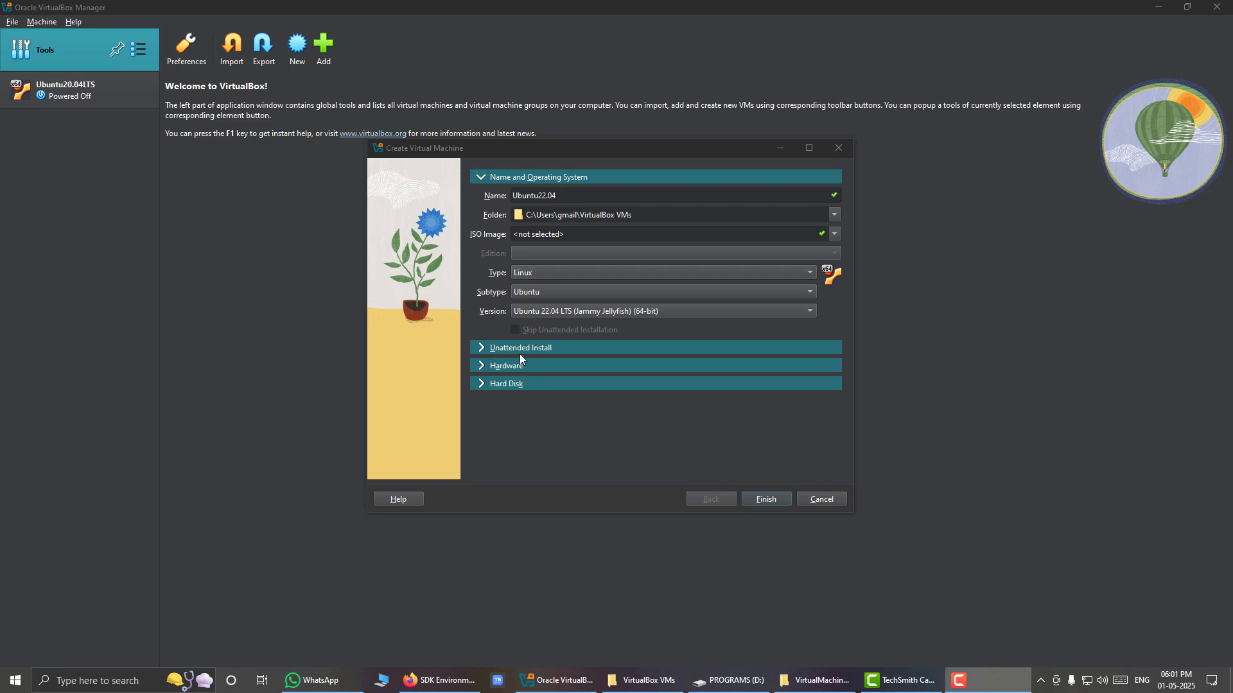
Show the new machine's hardware settings, and examine the host computer's memory performance in Task Manager
{"action": "left_click", "coordinate": [481, 364]}
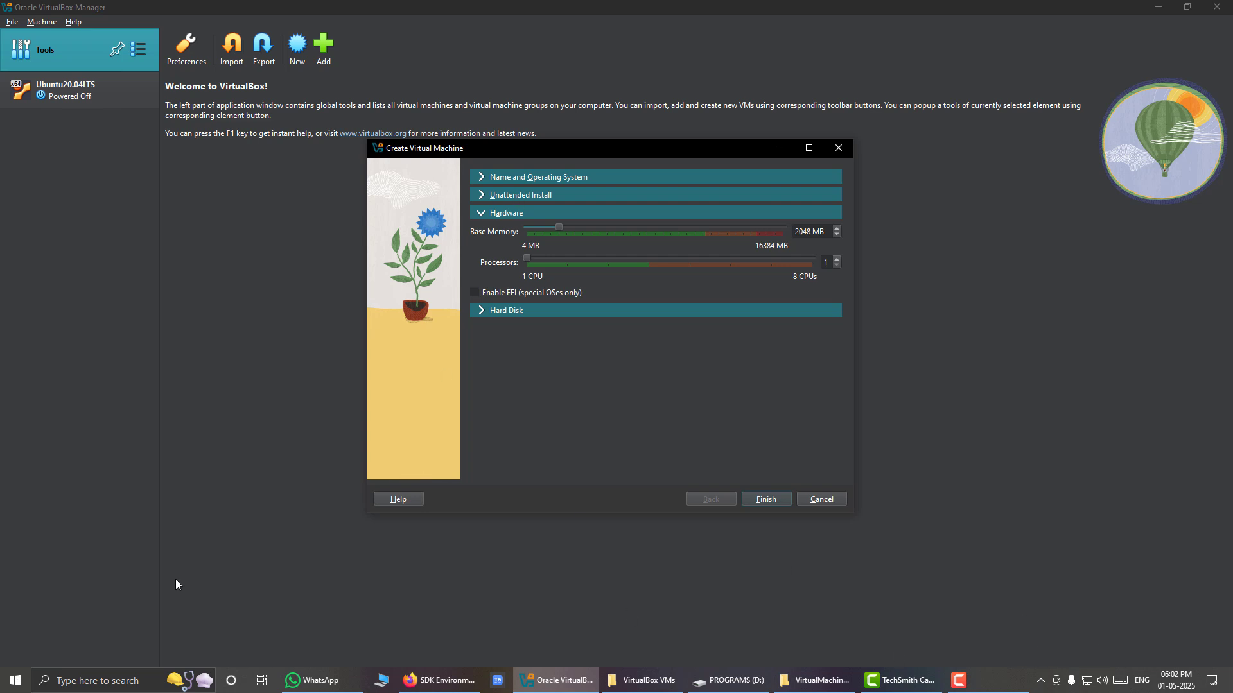
{"action": "left_click", "coordinate": [117, 681]}
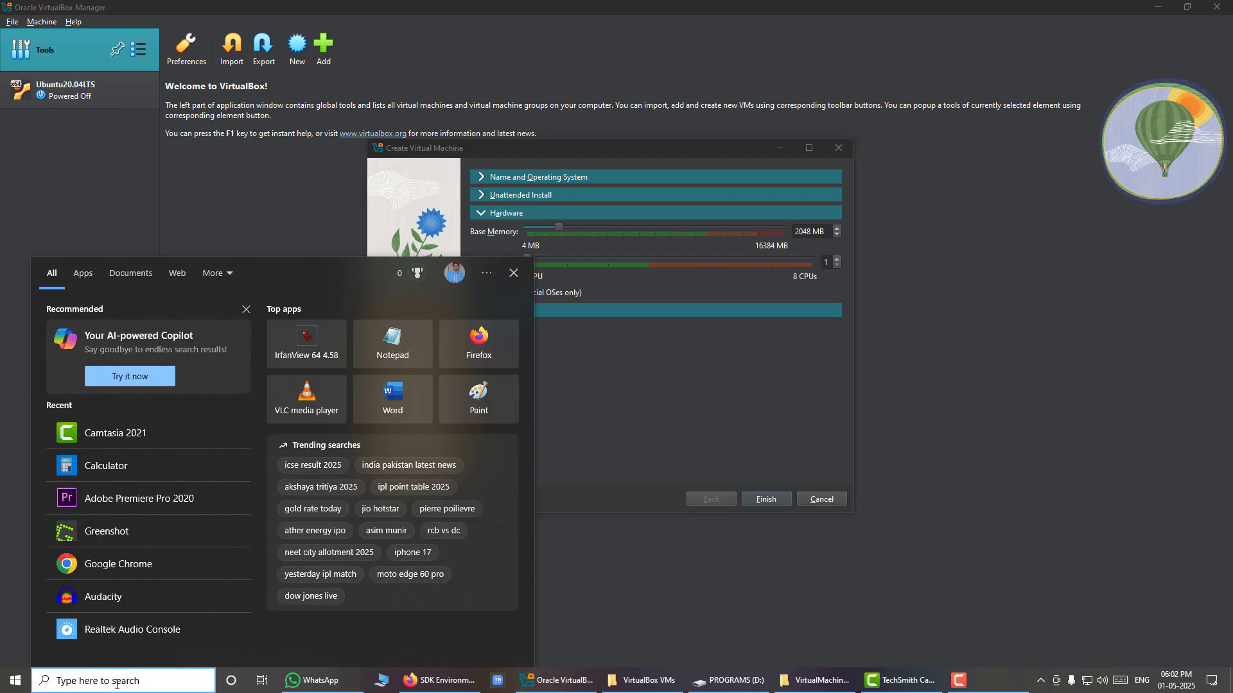
{"action": "type", "text": "de"}
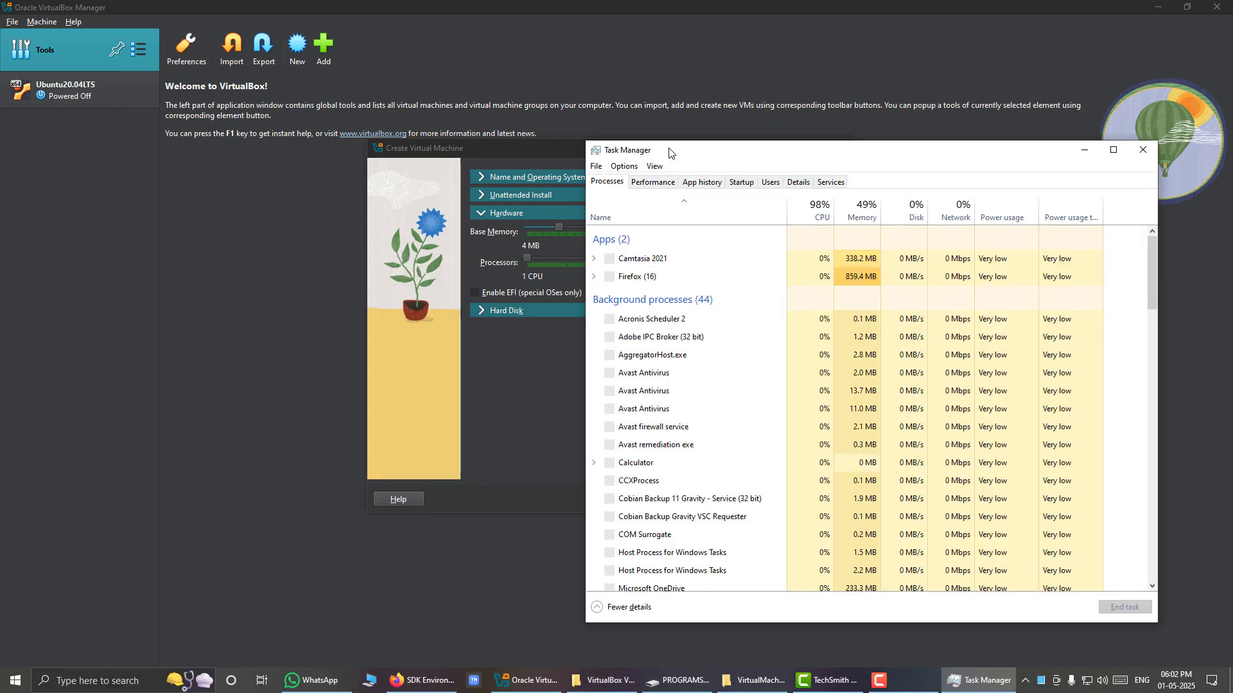
{"action": "left_click_drag", "start_coordinate": [658, 150], "coordinate": [545, 133]}
{"action": "left_click", "coordinate": [539, 163]}
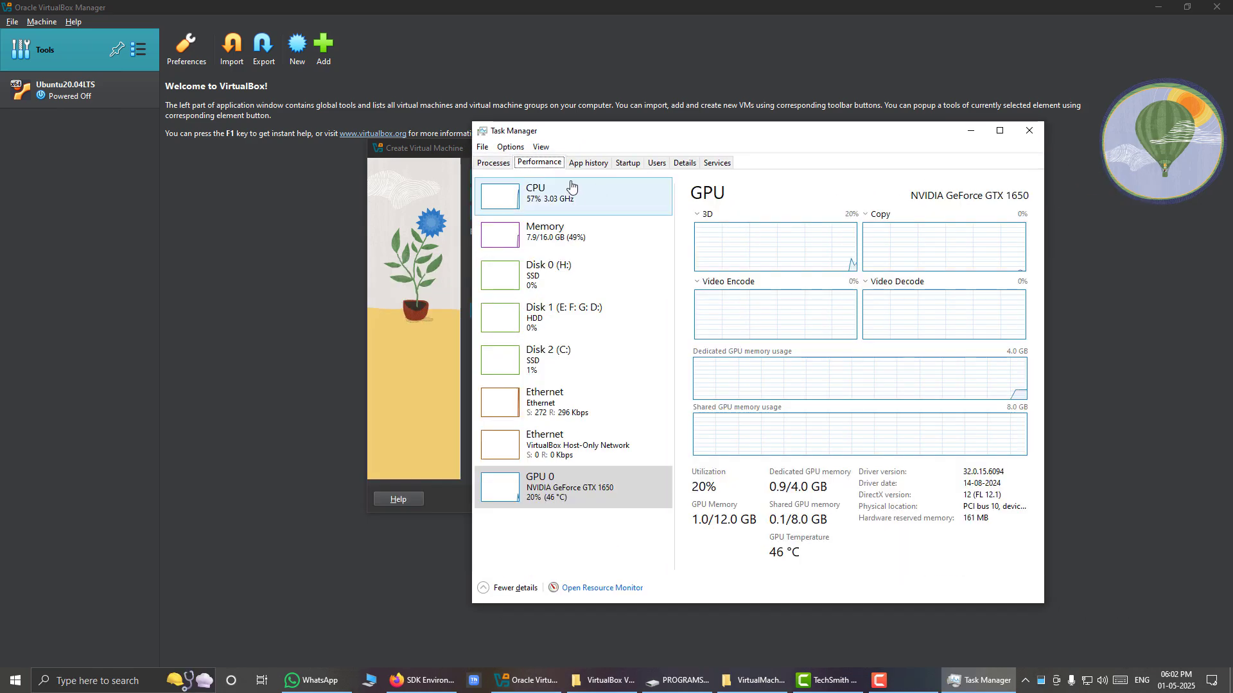
{"action": "left_click", "coordinate": [543, 250]}
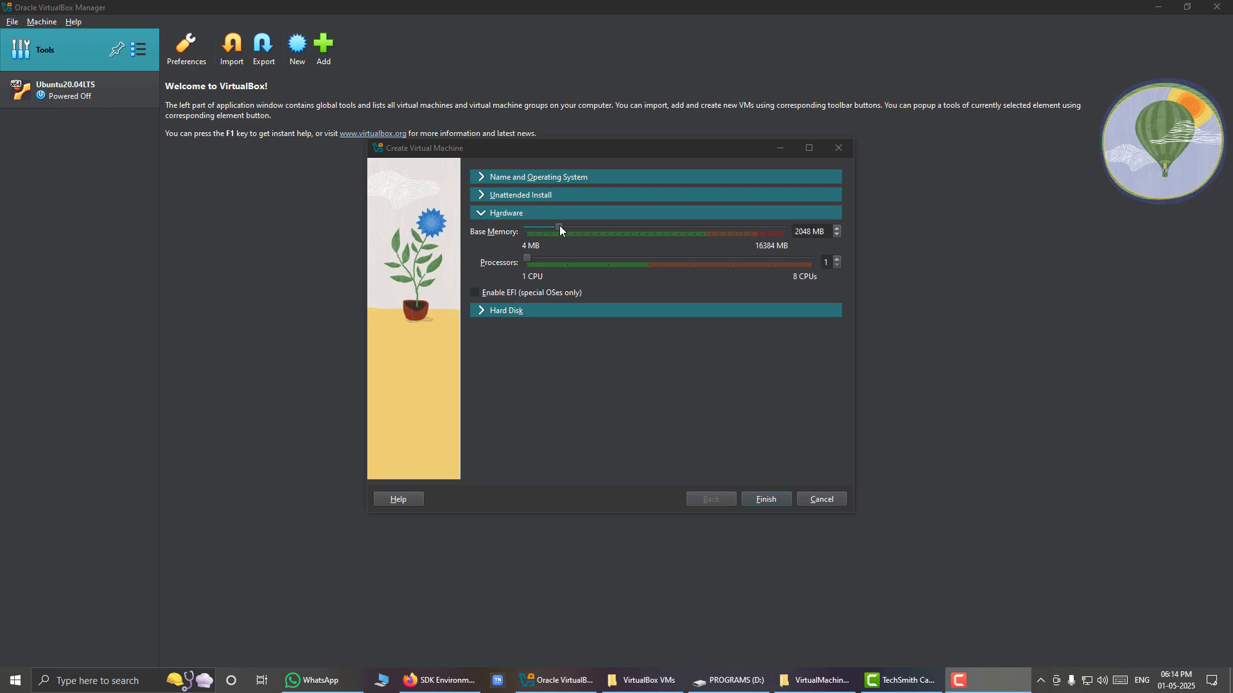
Allocate 8192 MB of base memory and 2 processors to the new virtual machine
{"action": "left_click_drag", "start_coordinate": [560, 225], "coordinate": [658, 222]}
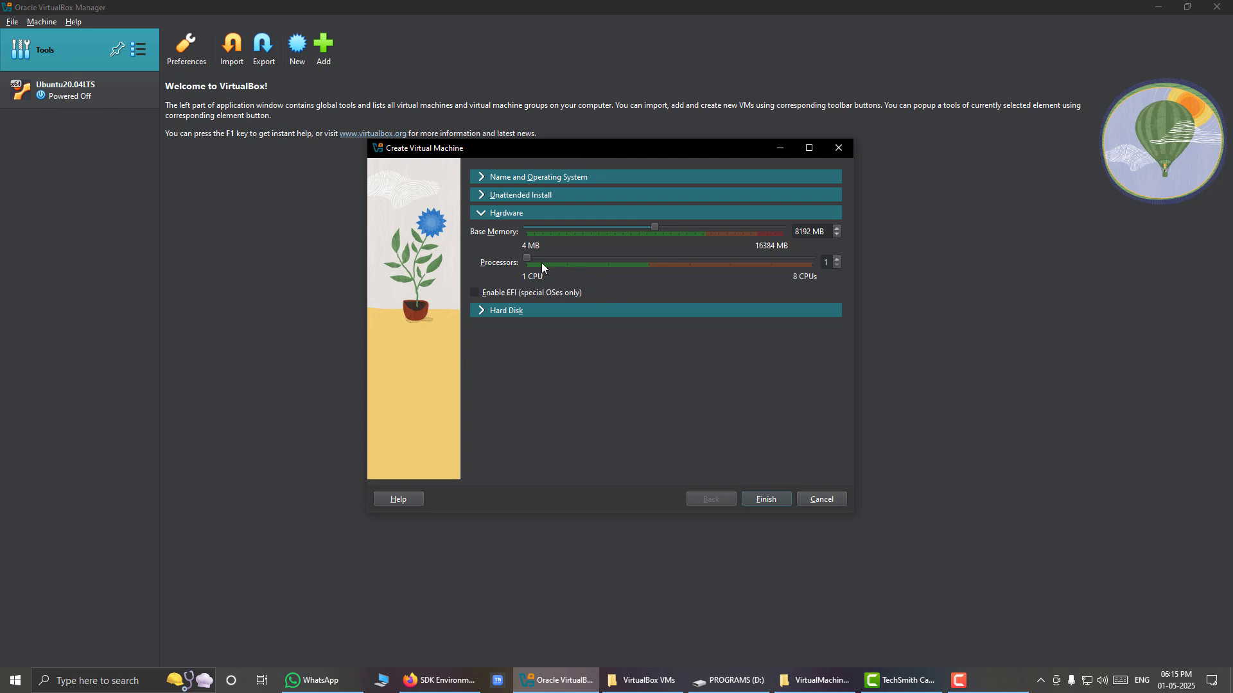
{"action": "left_click", "coordinate": [837, 260]}
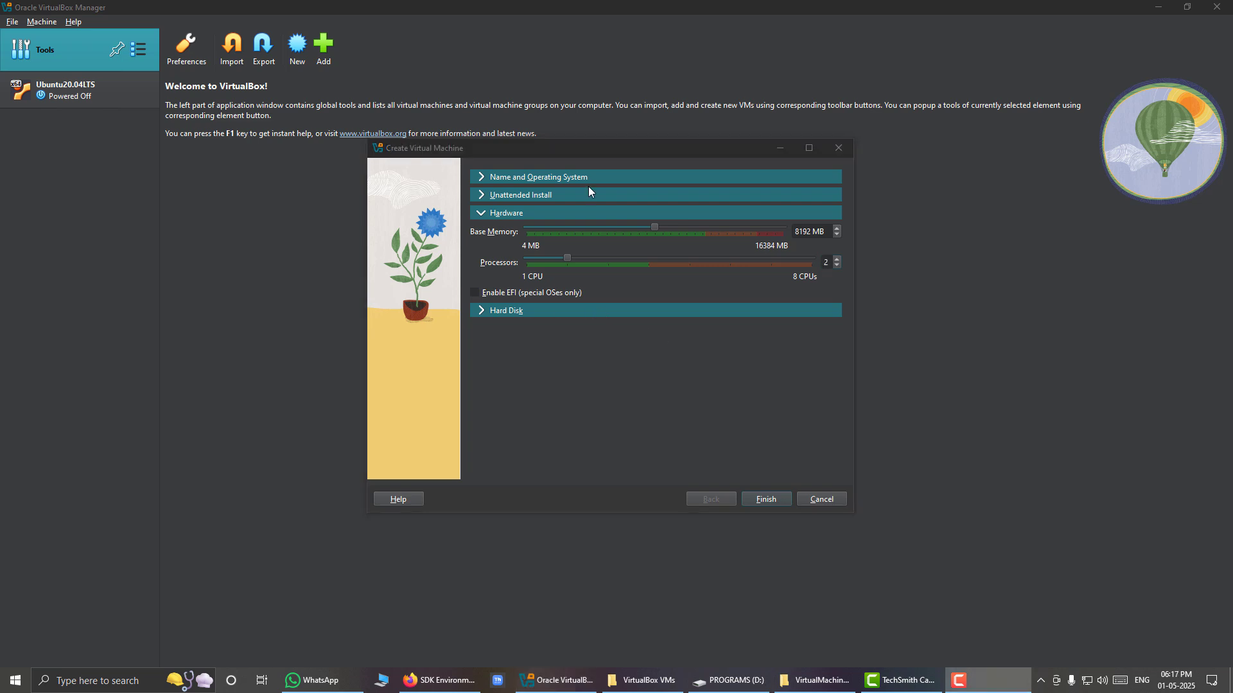
Set the new virtual hard disk's file location to H:\VBOX_HDD\Ubuntu22.04.vdi
{"action": "left_click", "coordinate": [484, 314]}
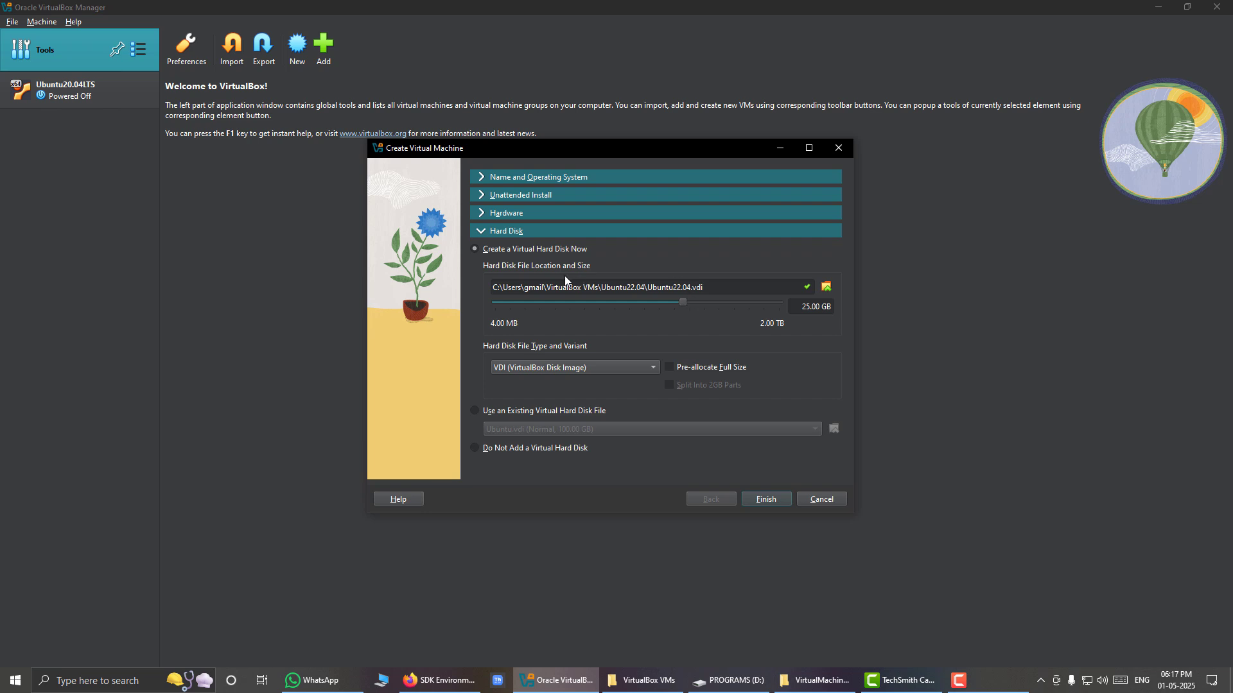
{"action": "left_click_drag", "start_coordinate": [712, 289], "coordinate": [486, 287]}
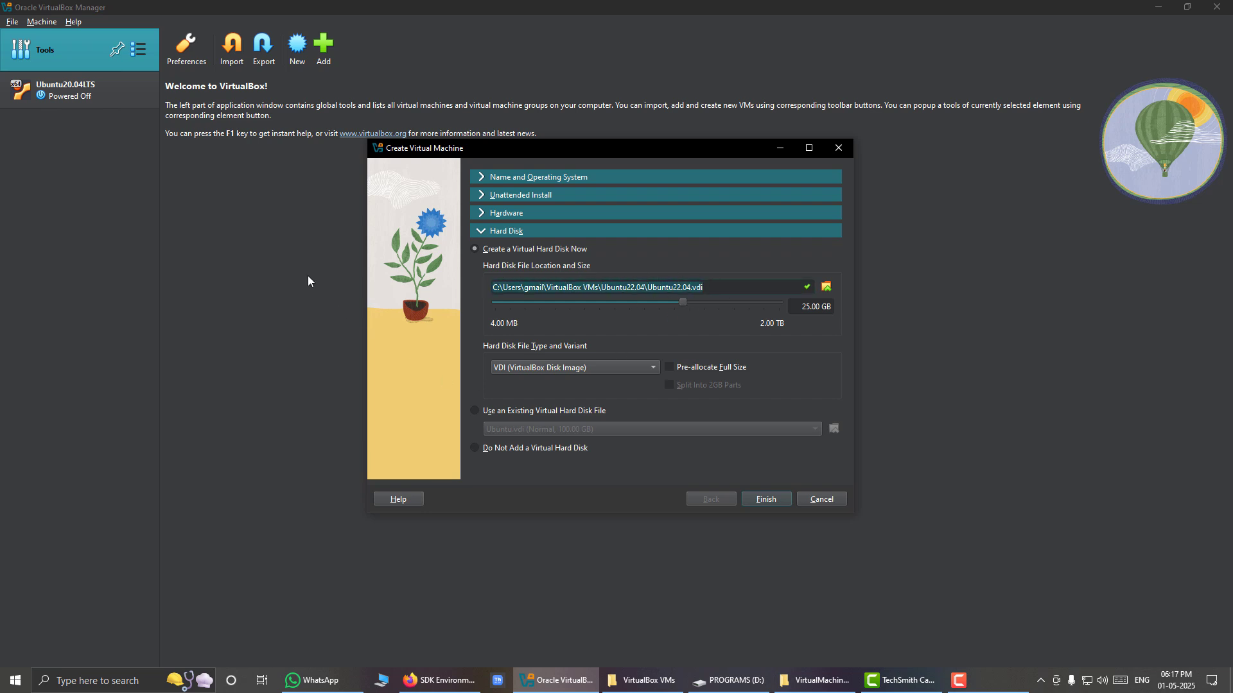
{"action": "left_click_drag", "start_coordinate": [730, 287], "coordinate": [494, 287]}
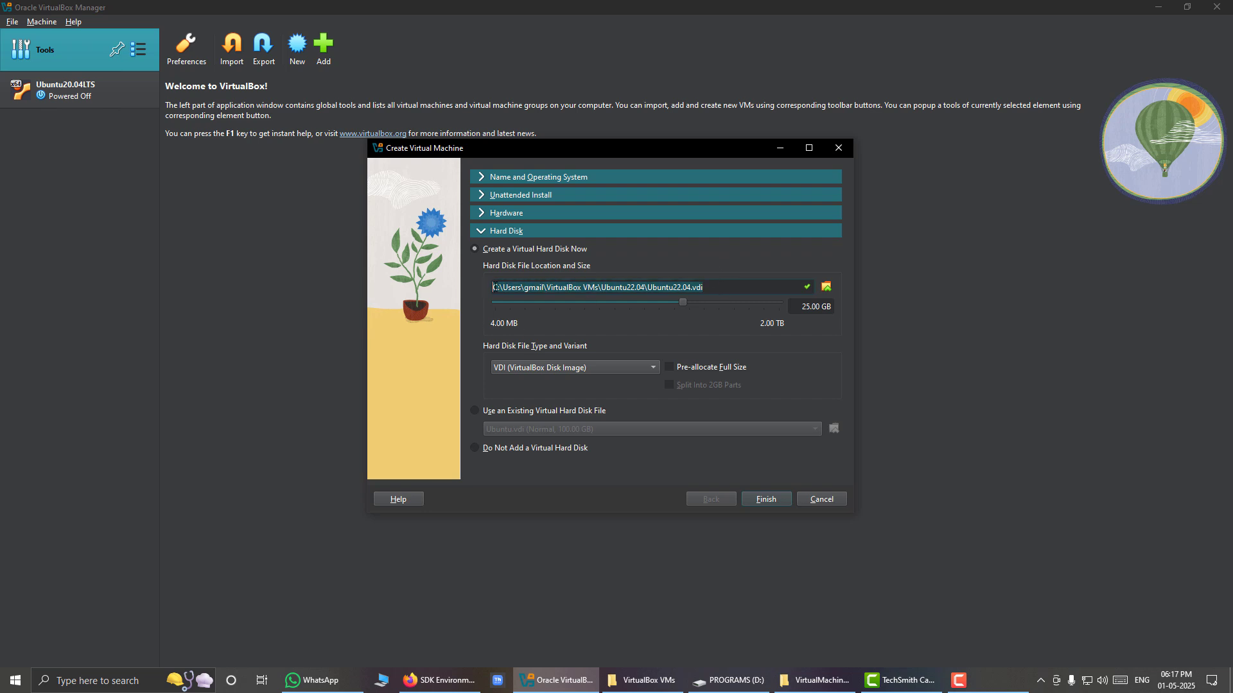
{"action": "left_click", "coordinate": [719, 292]}
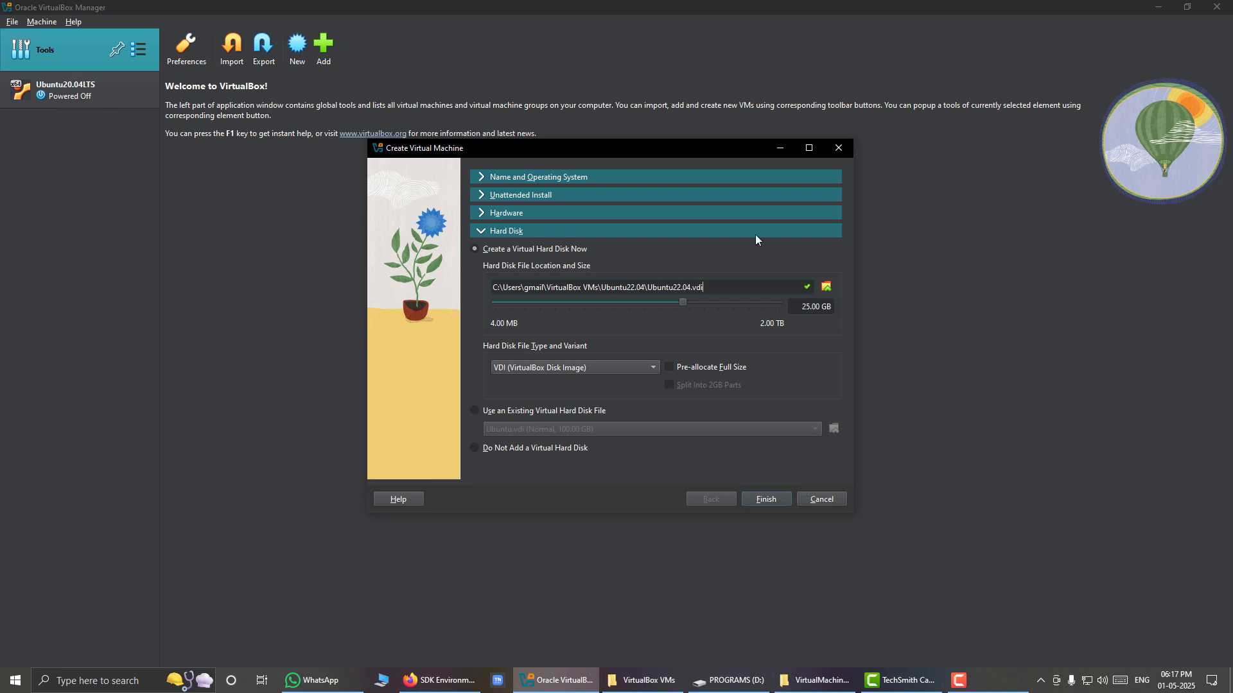
{"action": "left_click_drag", "start_coordinate": [728, 289], "coordinate": [645, 289]}
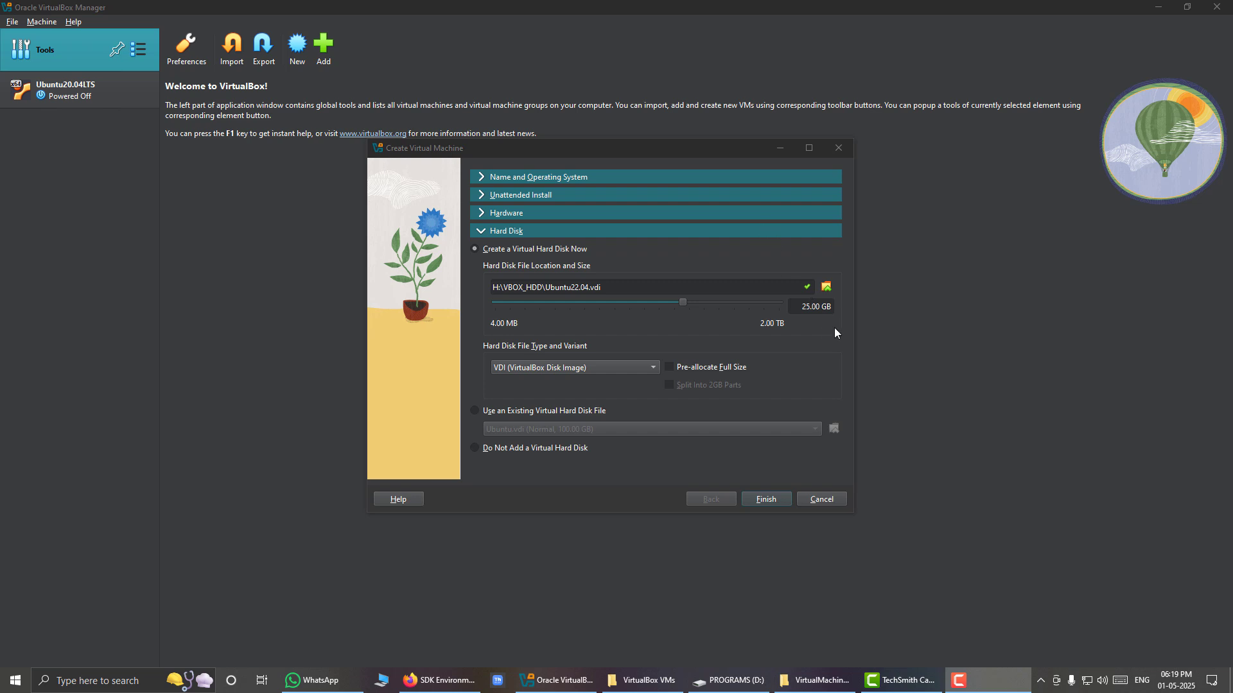
Set the virtual hard disk size to 100 GB
{"action": "left_click", "coordinate": [807, 308]}
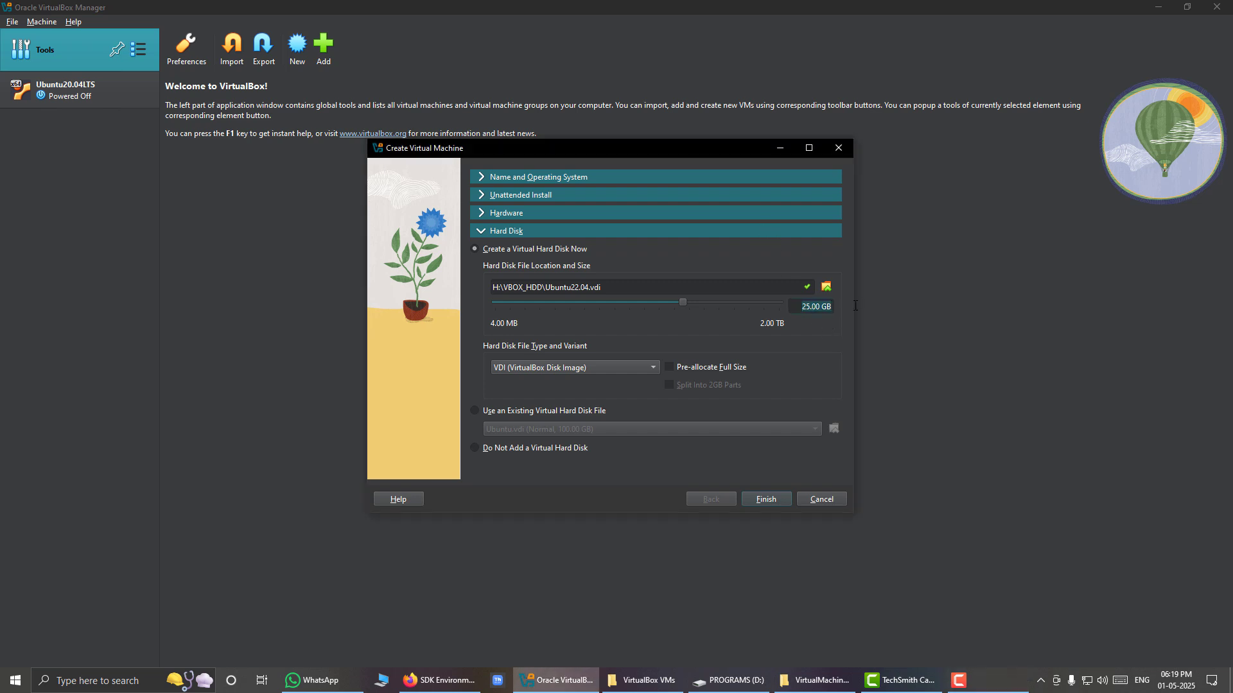
{"action": "type", "text": "50"}
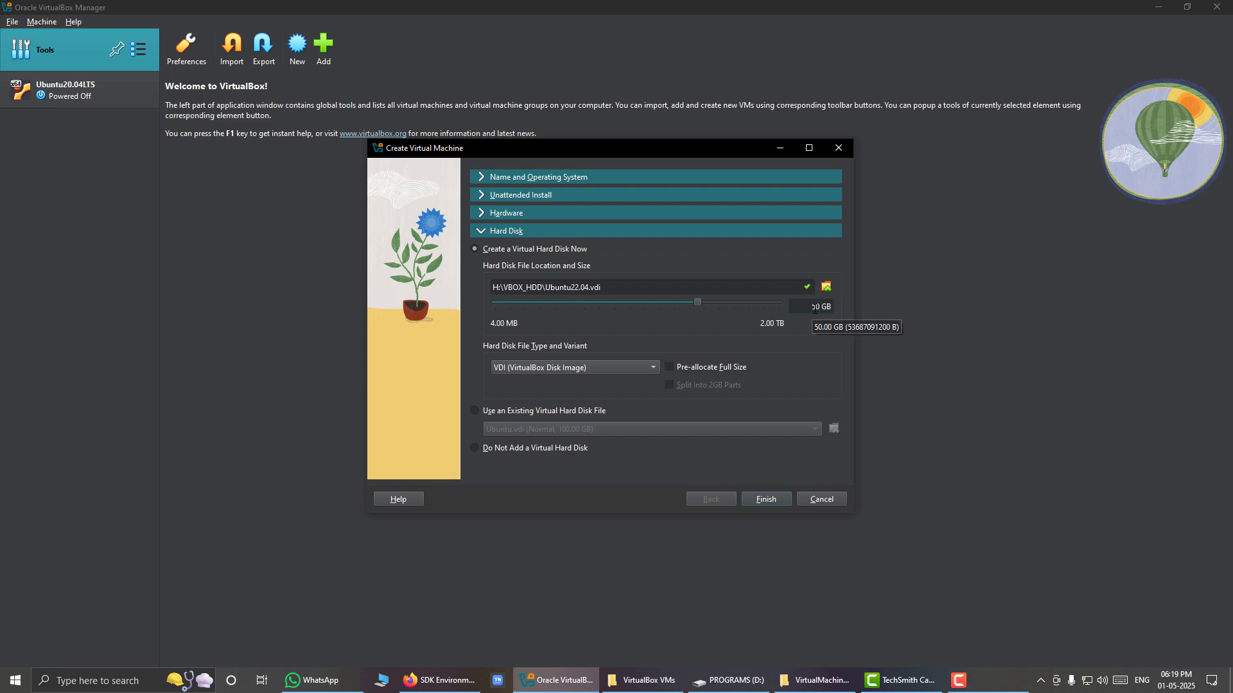
{"action": "key", "text": "BackSpace"}
{"action": "key", "text": "BackSpace"}
{"action": "type", "text": "1"}
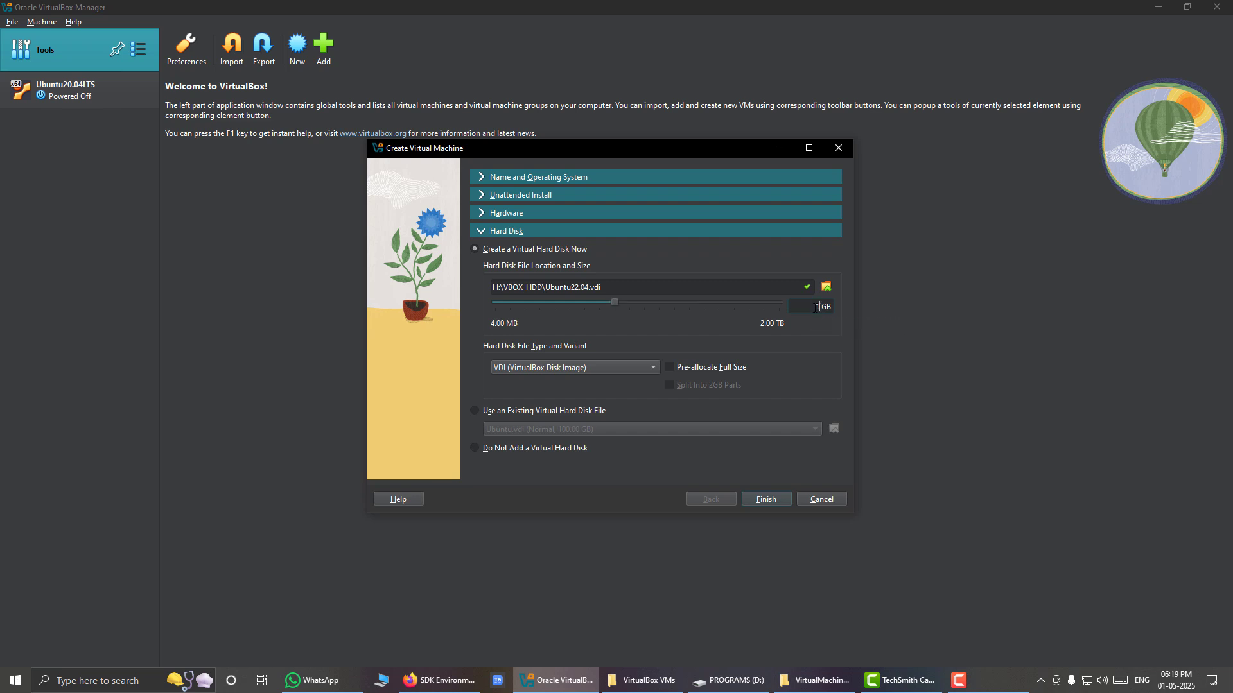
{"action": "type", "text": "00"}
Review the SDK Environment Deployment page in Firefox again and return to the VirtualBox hard disk settings
{"action": "left_click", "coordinate": [439, 681]}
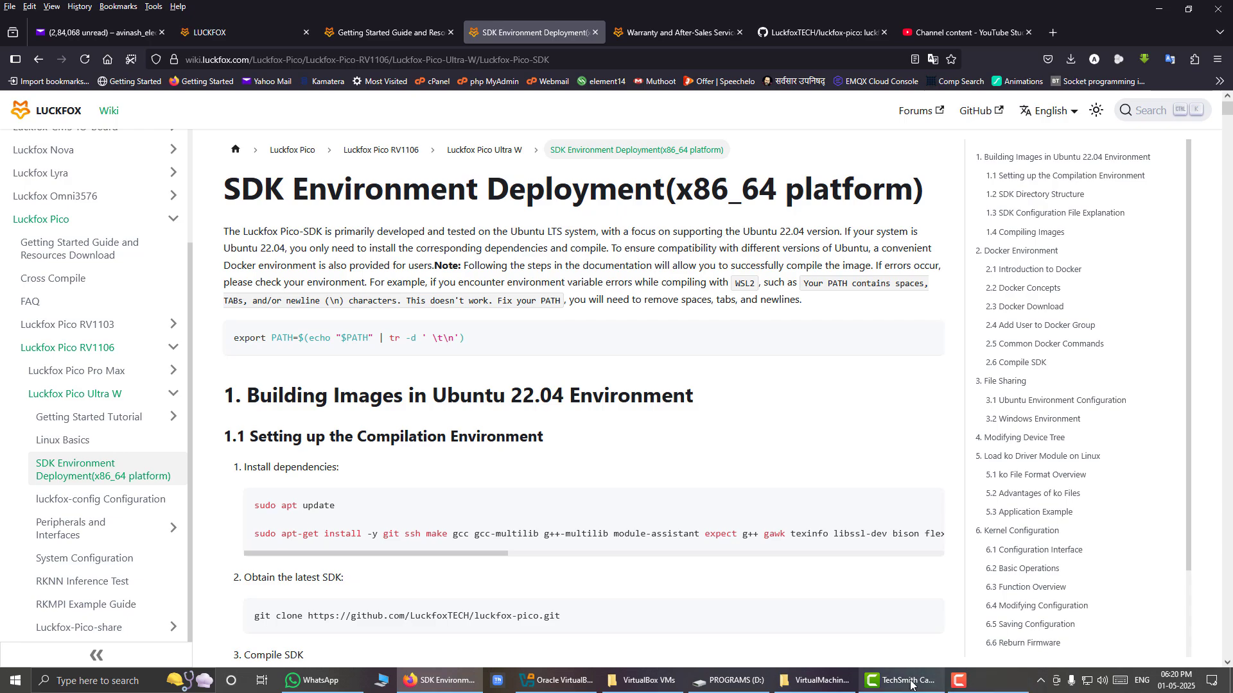
{"action": "left_click", "coordinate": [556, 679]}
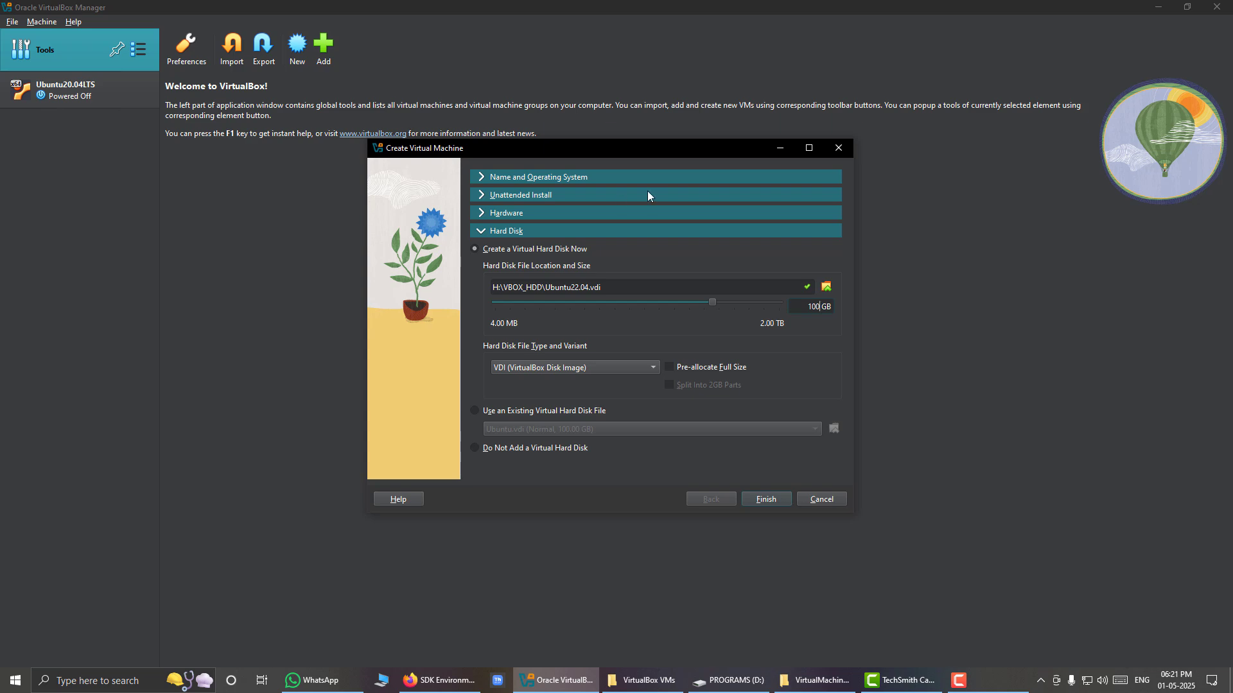
{"action": "left_click", "coordinate": [439, 681]}
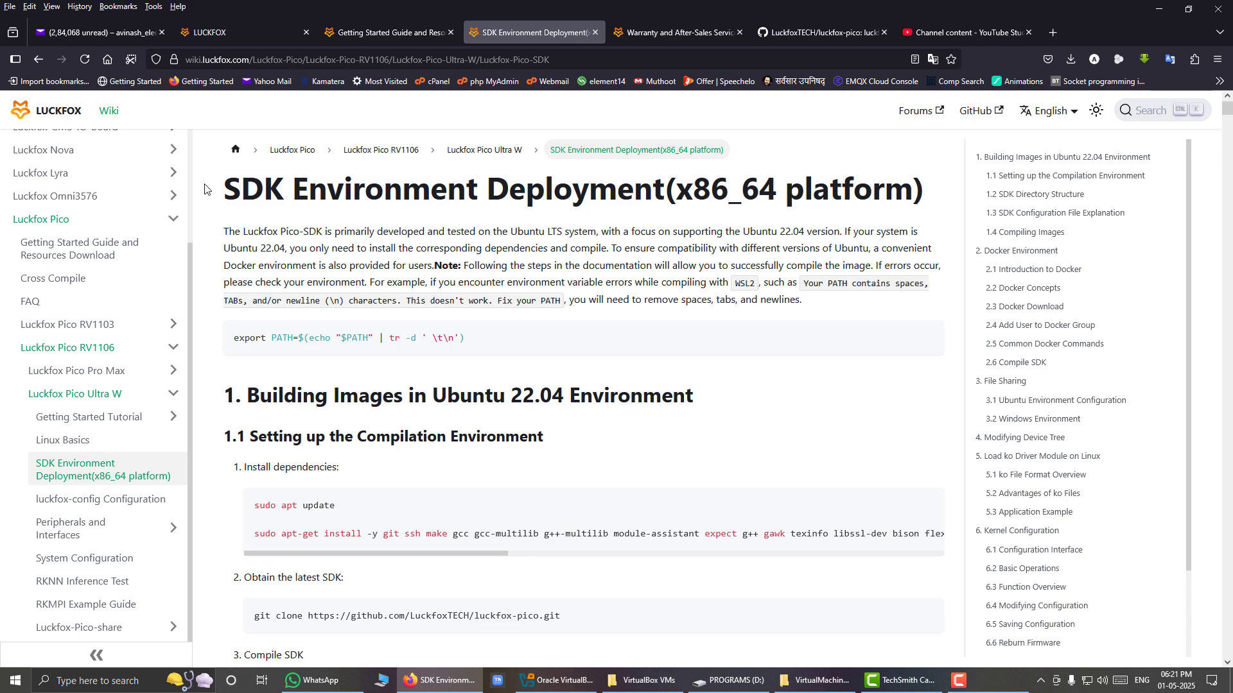
{"action": "left_click_drag", "start_coordinate": [222, 198], "coordinate": [652, 193]}
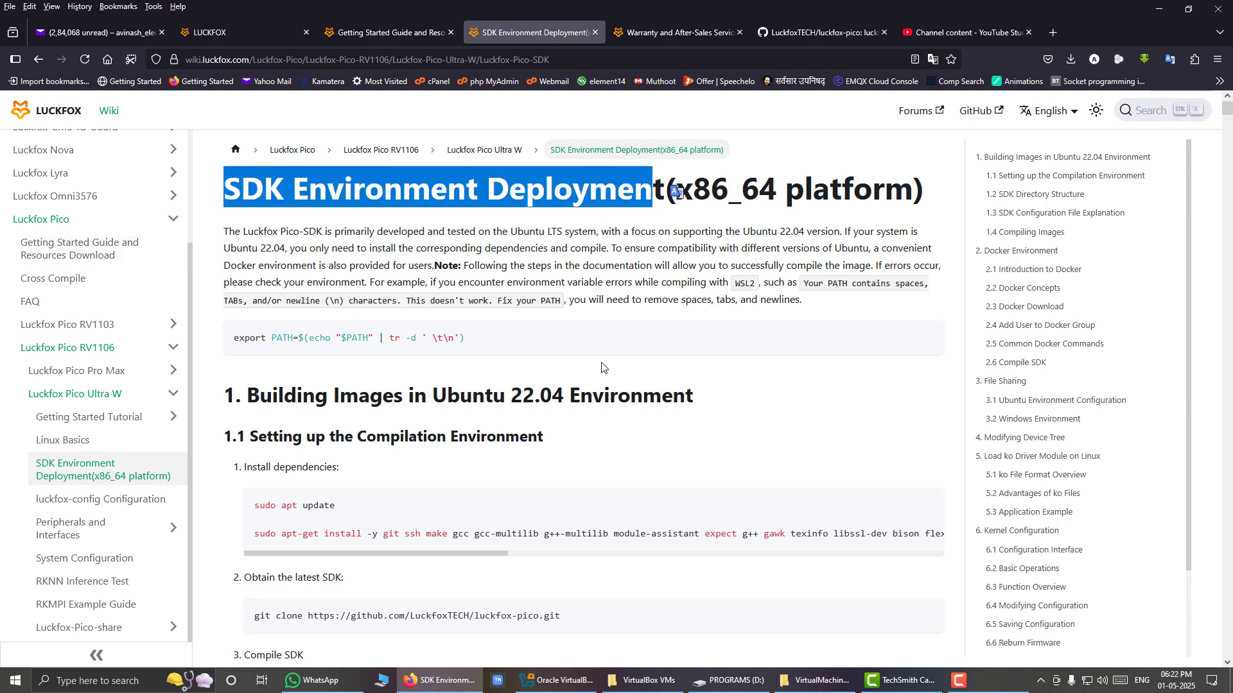
{"action": "left_click", "coordinate": [551, 682]}
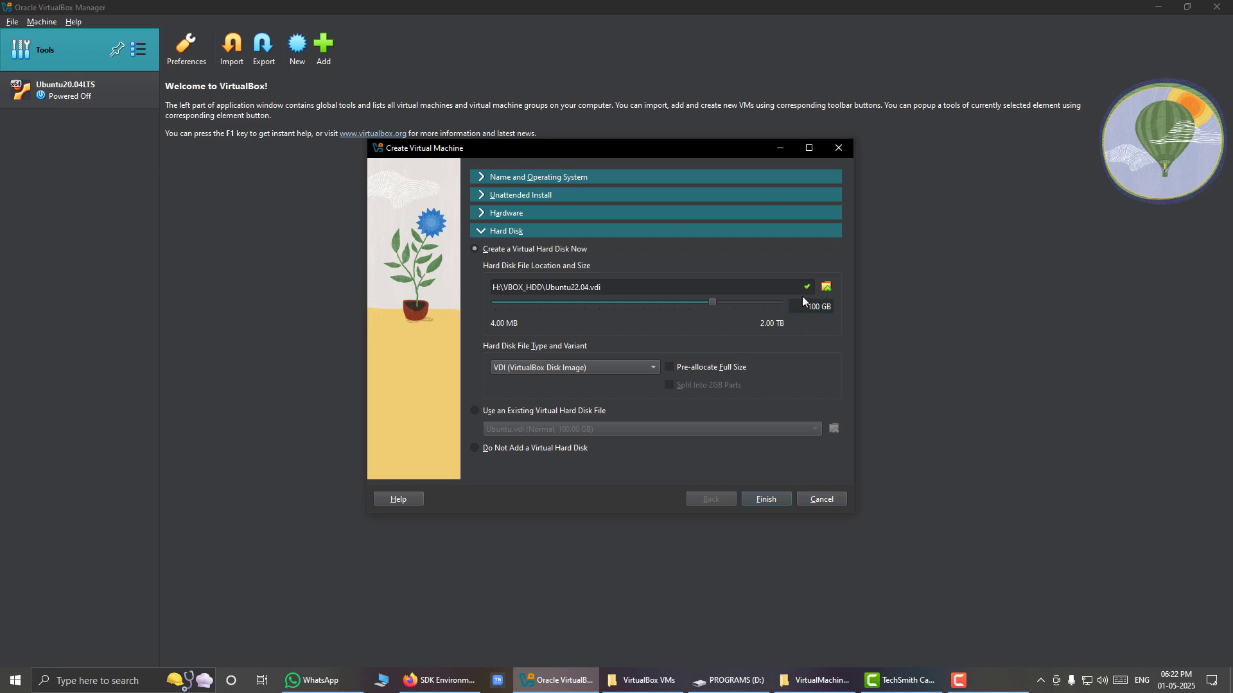
Review the virtual hard disk's file path and finish creating the Ubuntu22.04 virtual machine
{"action": "left_click", "coordinate": [608, 286]}
{"action": "left_click_drag", "start_coordinate": [608, 287], "coordinate": [466, 291]}
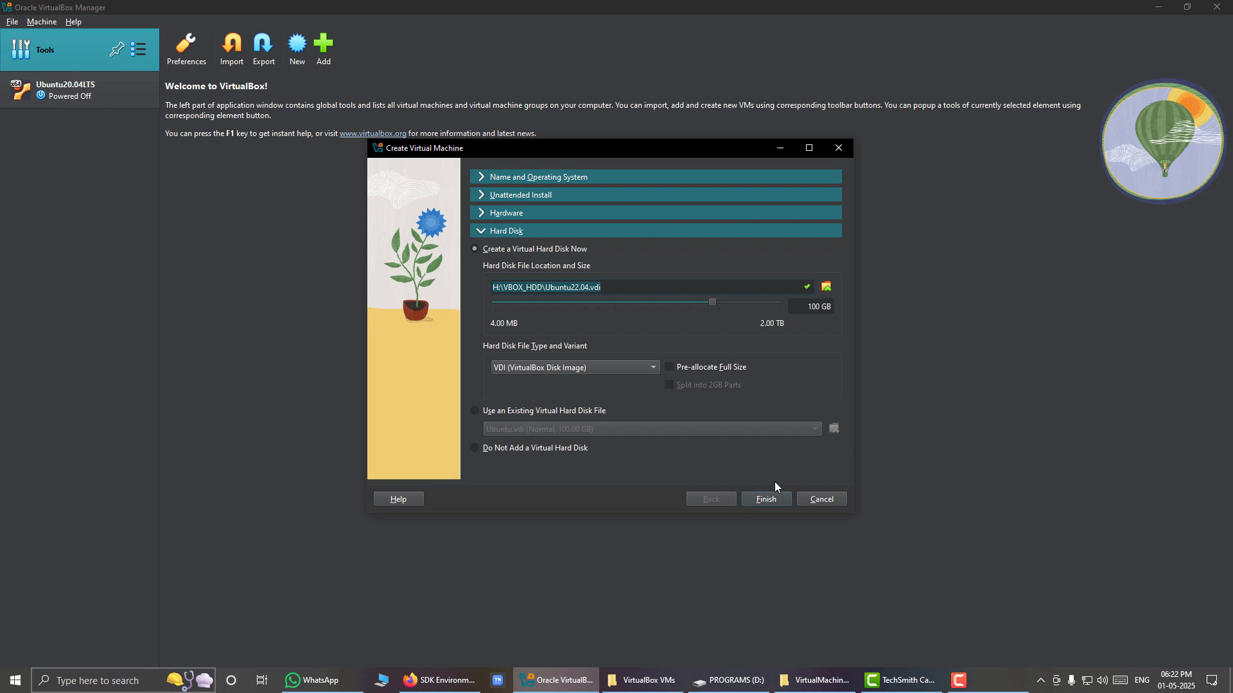
{"action": "left_click", "coordinate": [761, 499]}
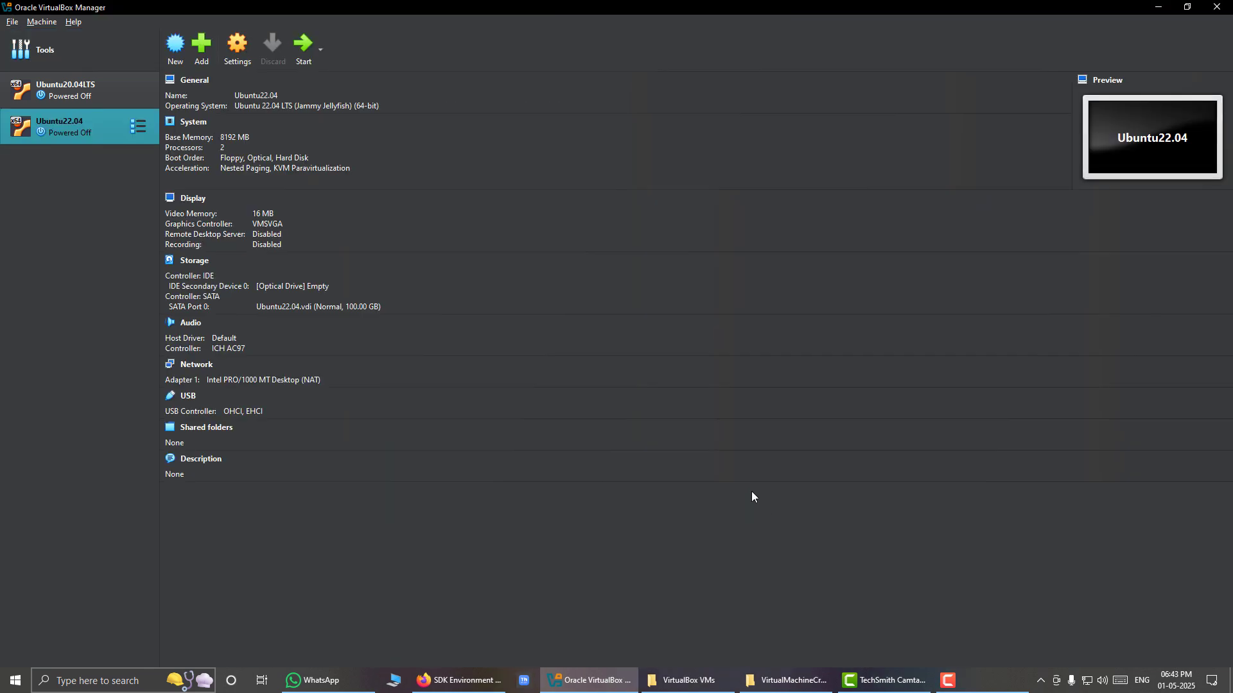